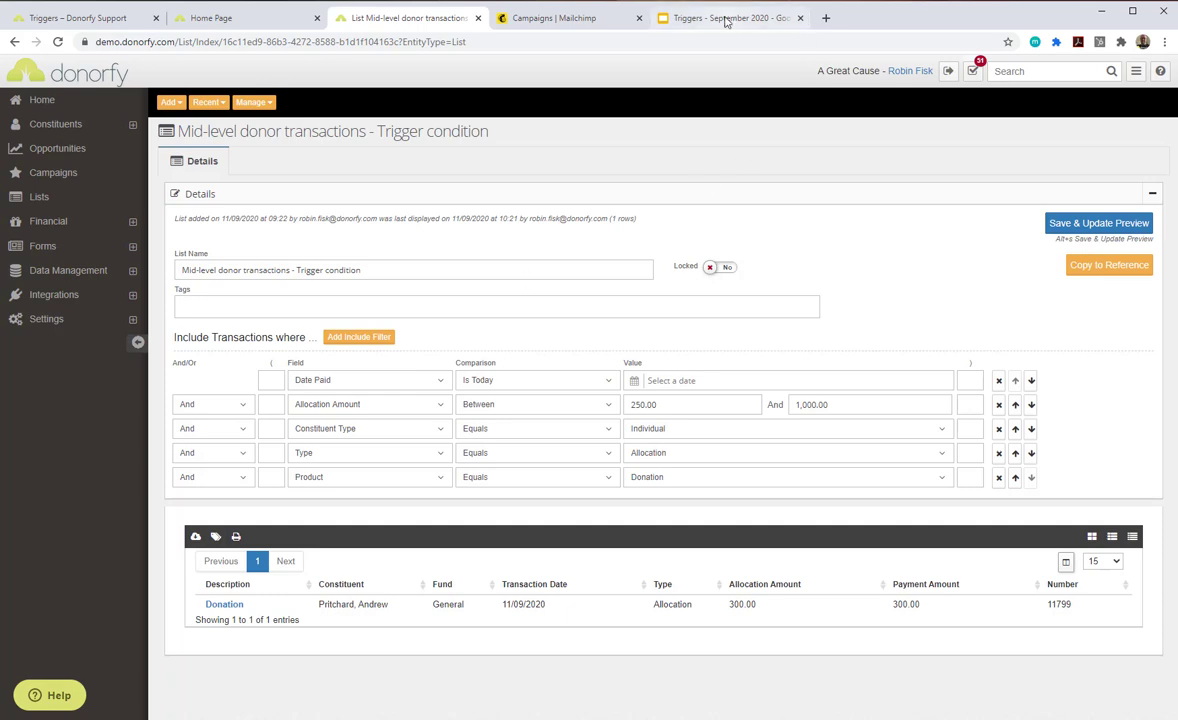
Step: Switch to the Google Slides presentation and advance to the Step 3 slide about creating the Trigger
{"action": "left_click", "coordinate": [662, 22]}
{"action": "left_click", "coordinate": [721, 100]}
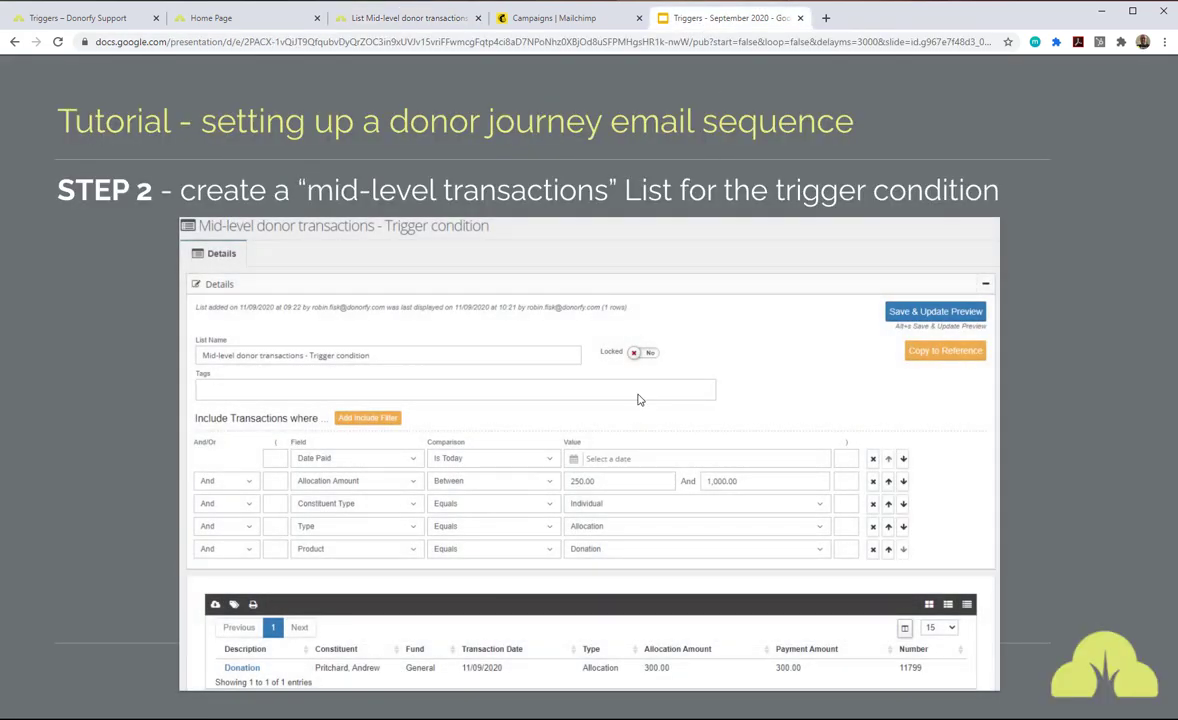
{"action": "left_click", "coordinate": [643, 586]}
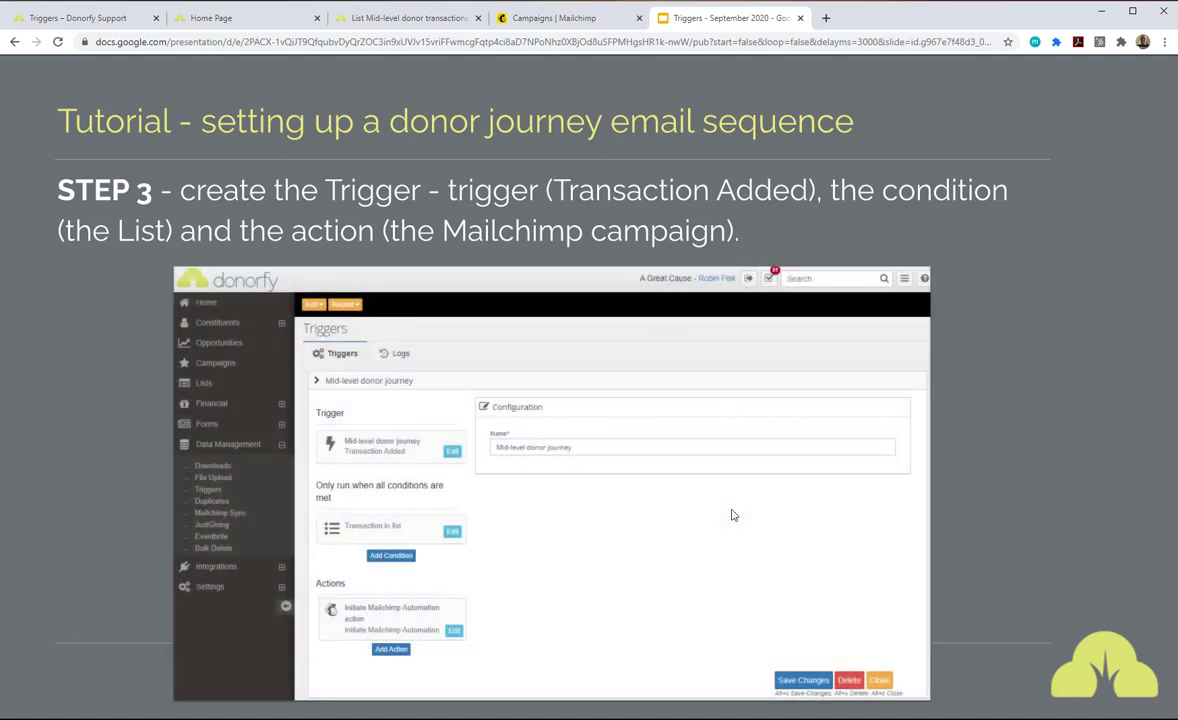
Step: Switch to Donorfy and reload the list of triggers
{"action": "left_click", "coordinate": [228, 22]}
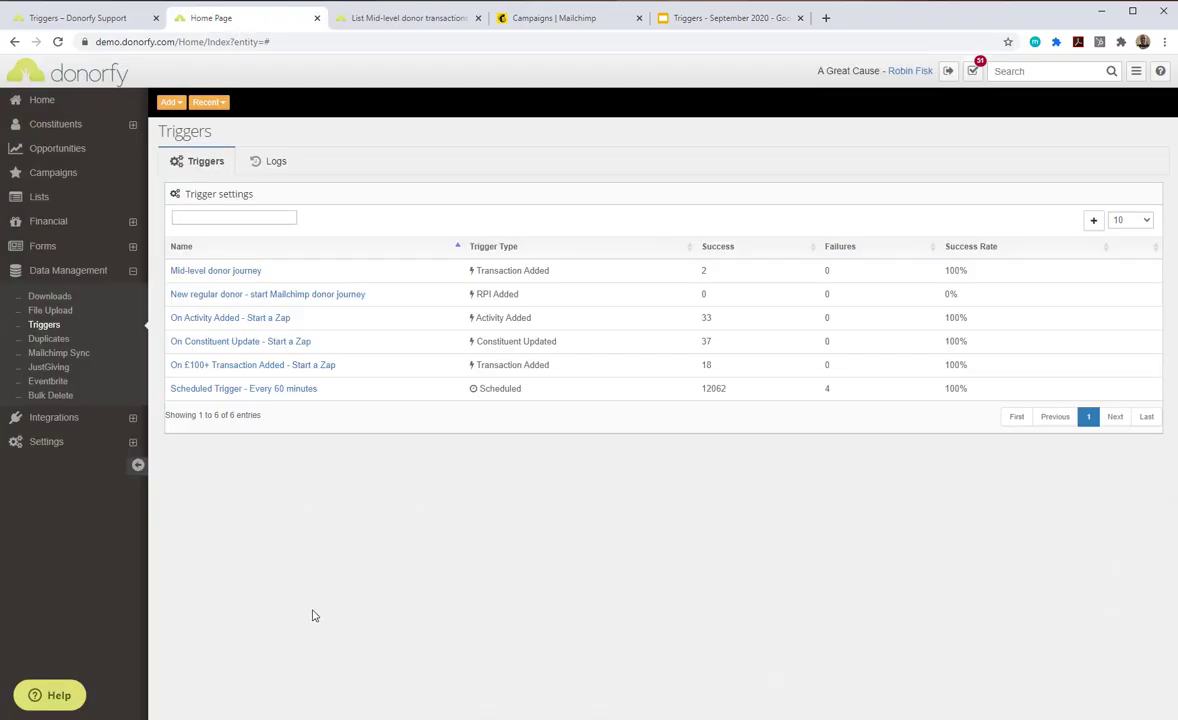
{"action": "left_click", "coordinate": [47, 328]}
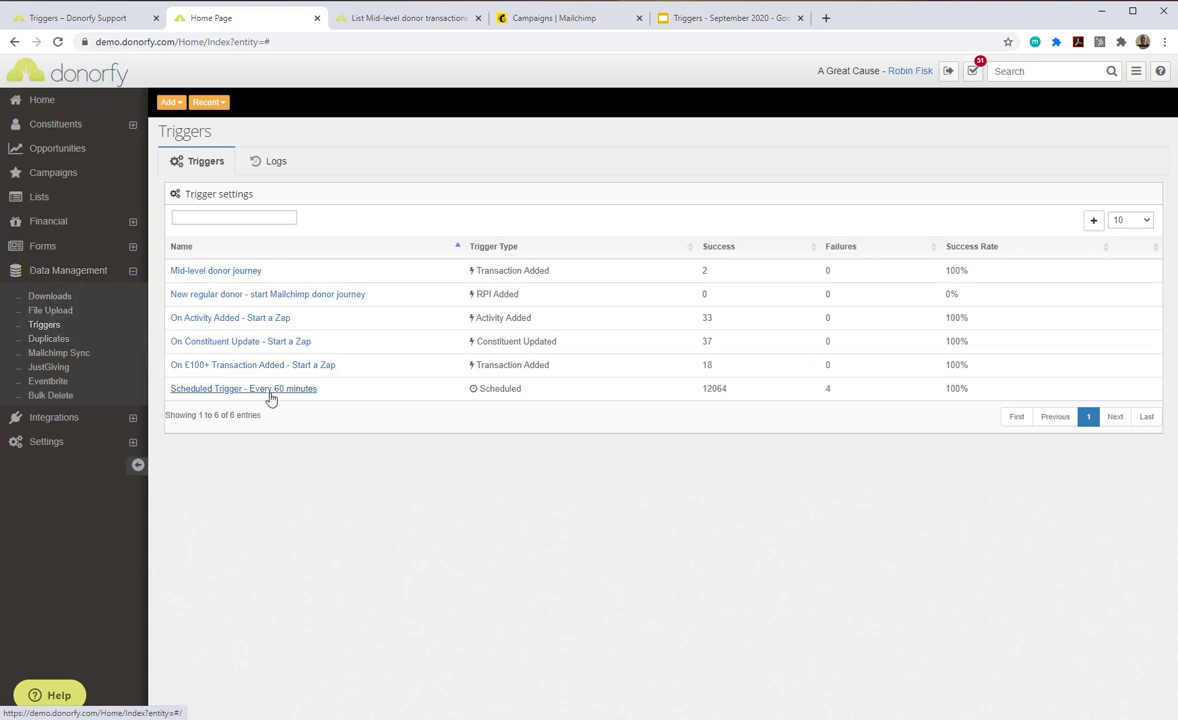
{"action": "left_click", "coordinate": [1136, 220]}
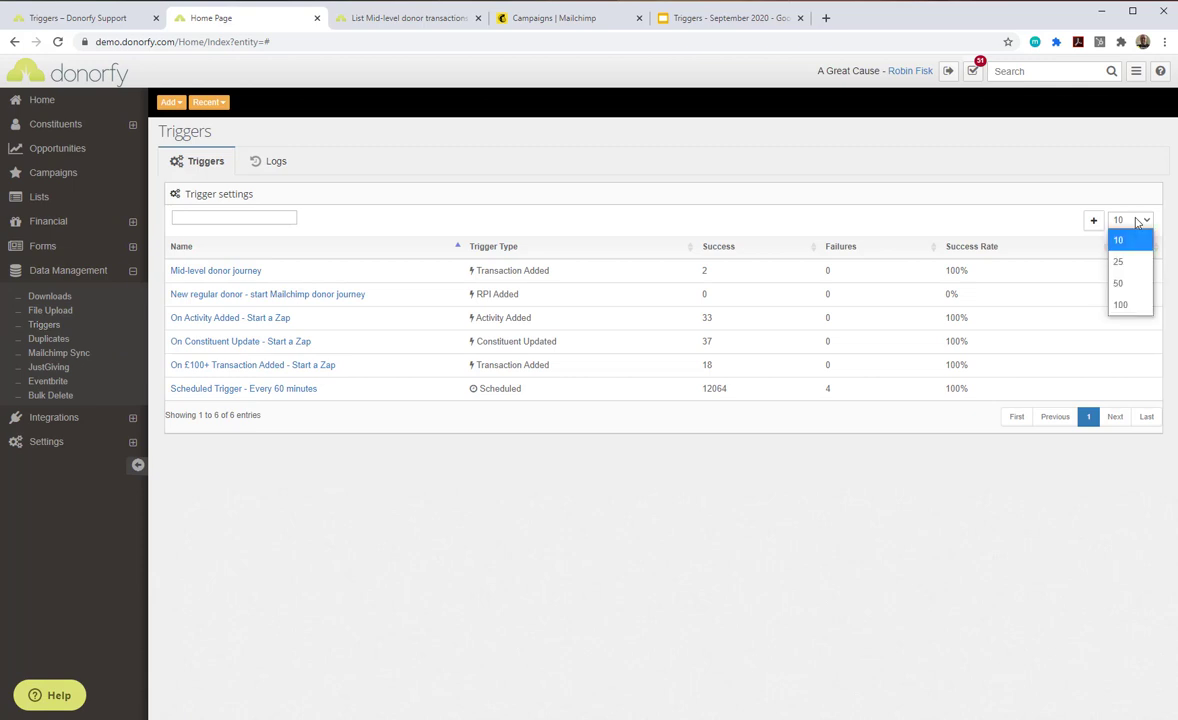
{"action": "left_click", "coordinate": [496, 198]}
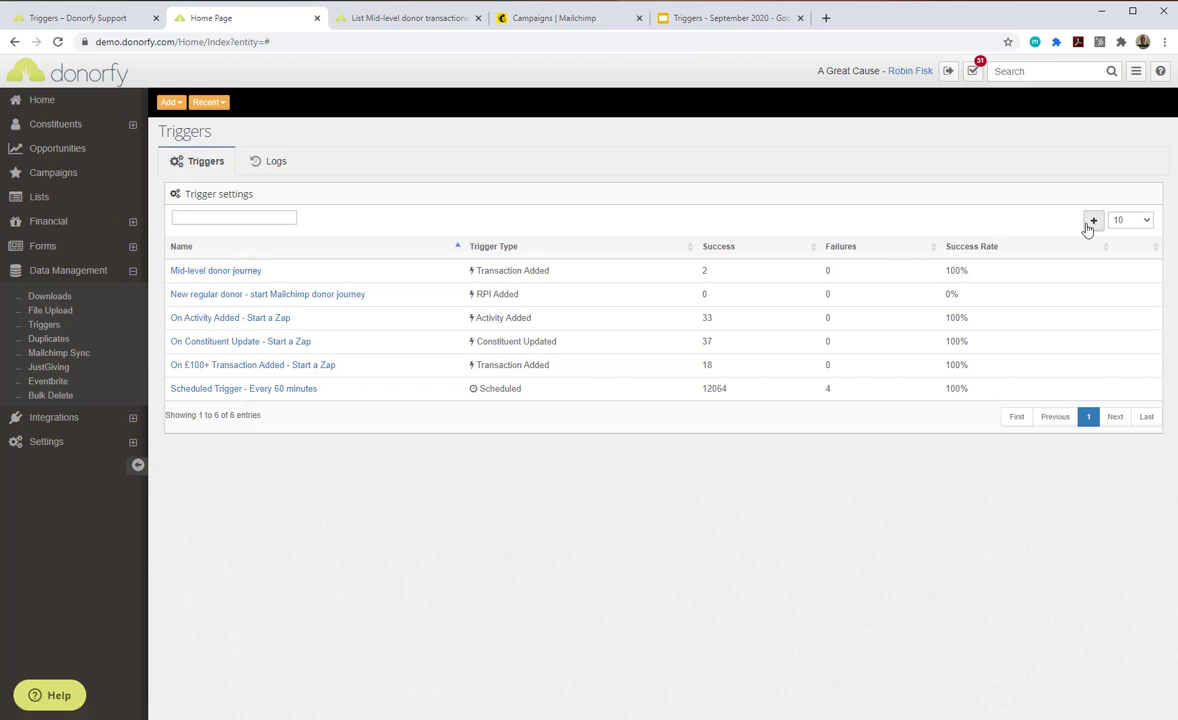
Step: Open the Mid-level donor journey trigger and view the configuration of its Transaction in list condition
{"action": "left_click", "coordinate": [207, 279]}
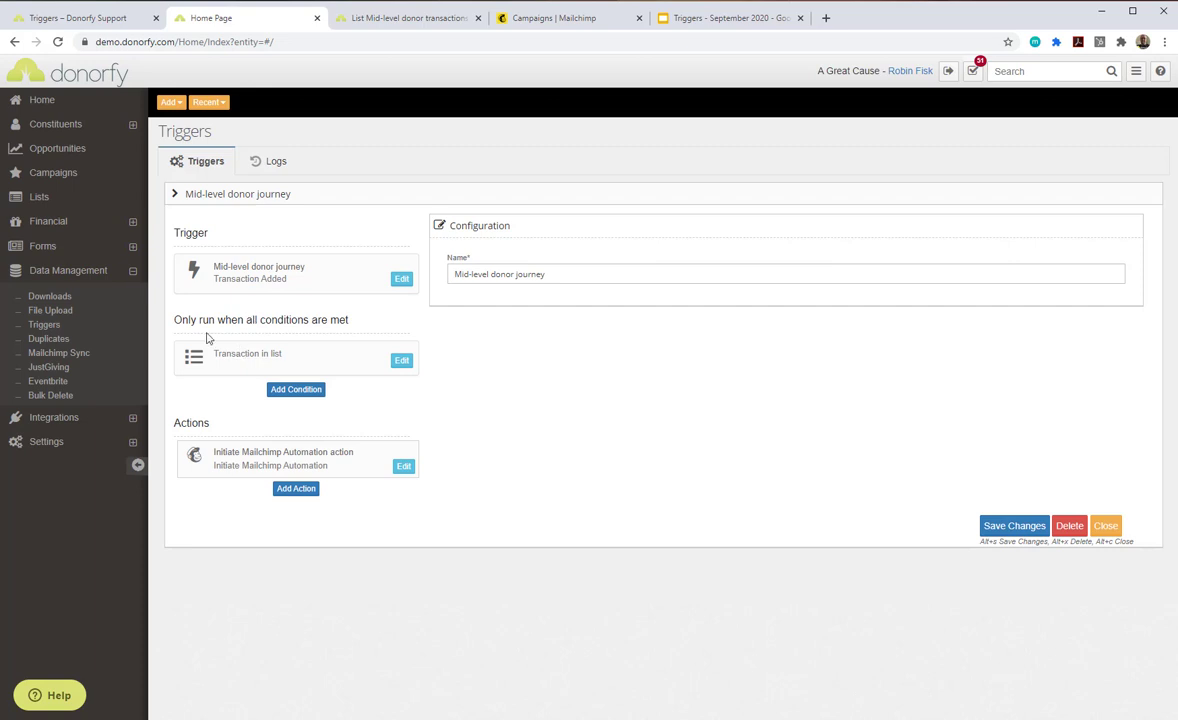
{"action": "left_click_drag", "start_coordinate": [201, 320], "coordinate": [345, 318]}
{"action": "left_click", "coordinate": [358, 320]}
{"action": "left_click", "coordinate": [400, 364]}
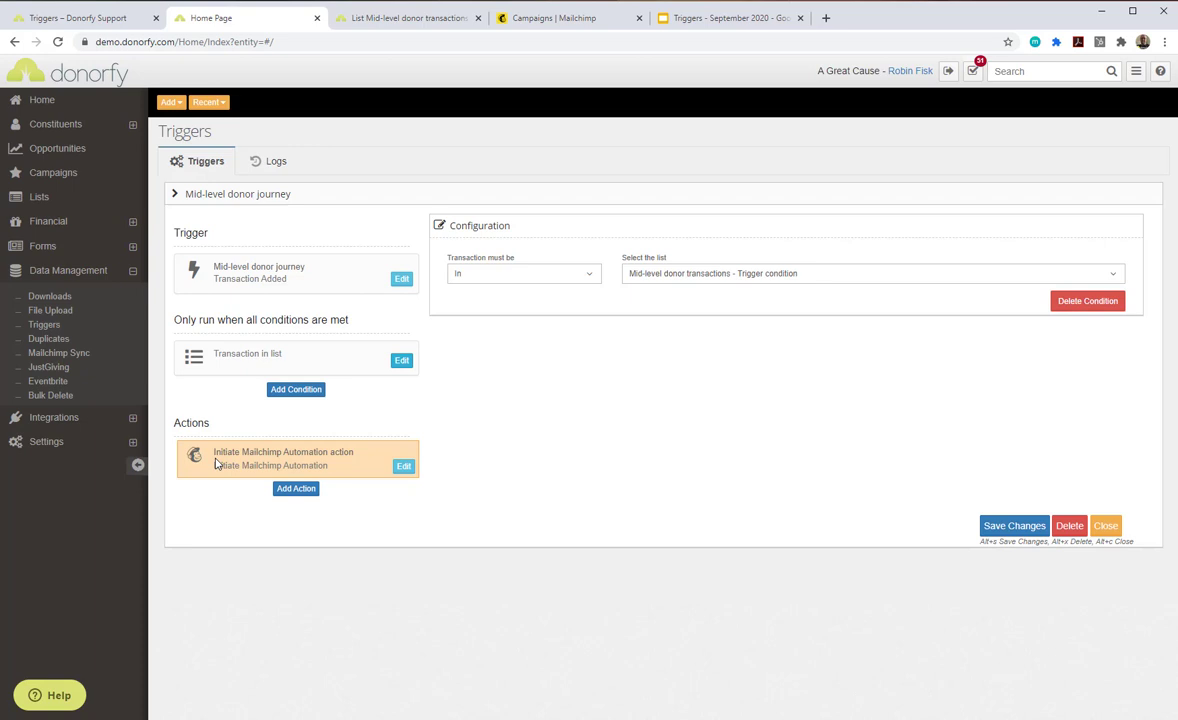
Step: Inspect the Mailchimp campaign and purpose choices of the Initiate Mailchimp Automation action, and close the trigger
{"action": "left_click", "coordinate": [404, 470]}
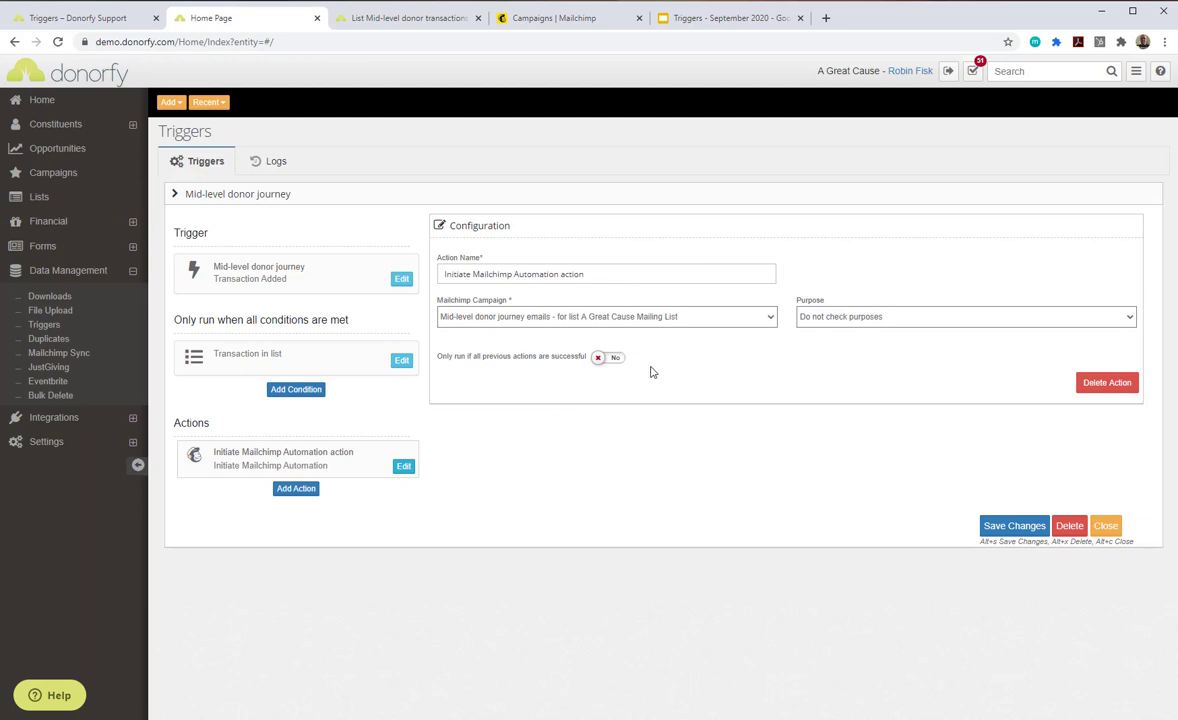
{"action": "left_click", "coordinate": [646, 318]}
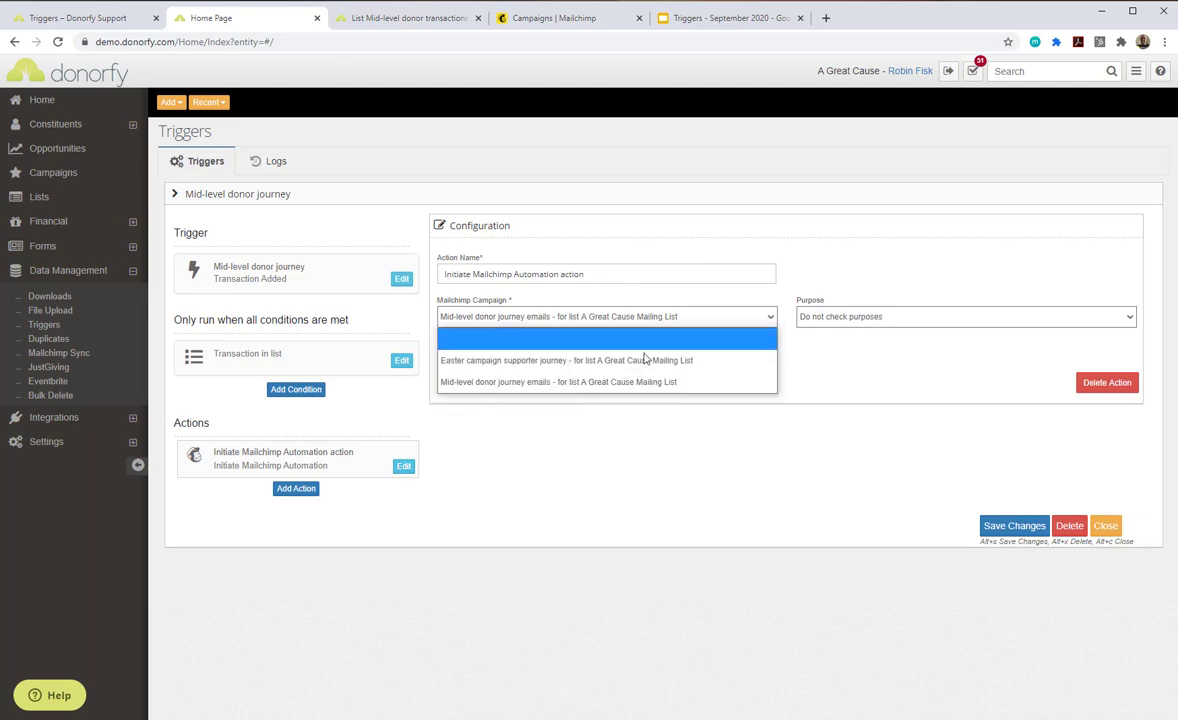
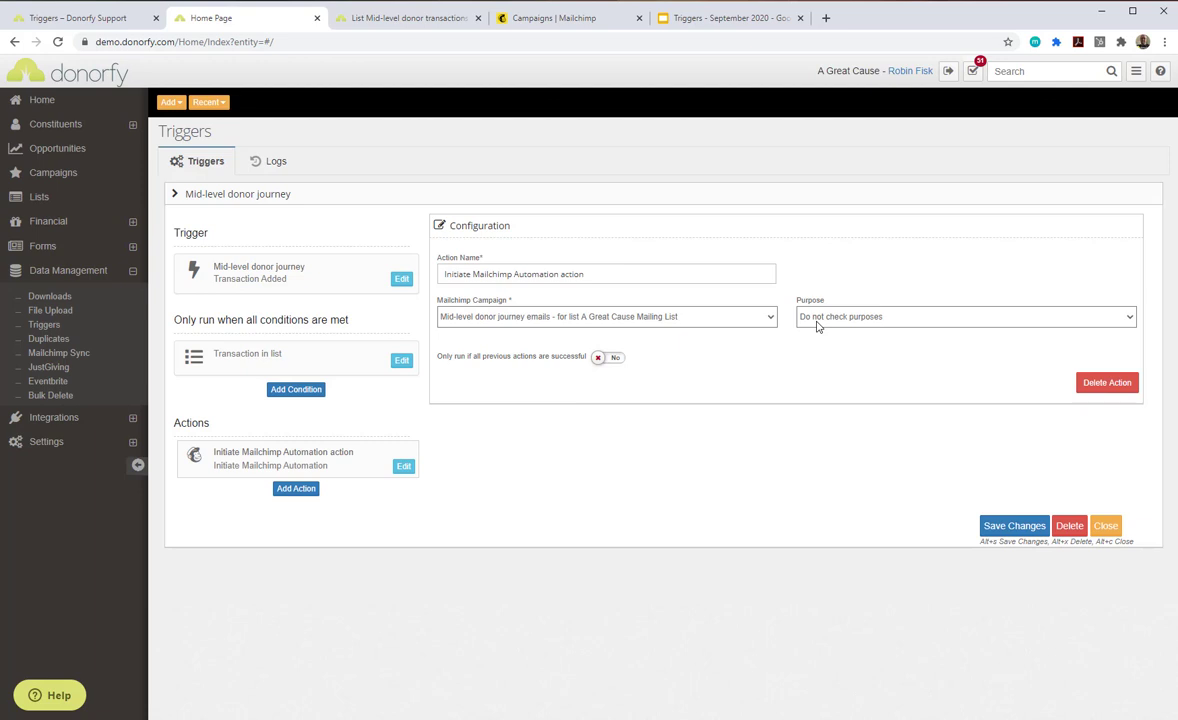
{"action": "left_click", "coordinate": [817, 326]}
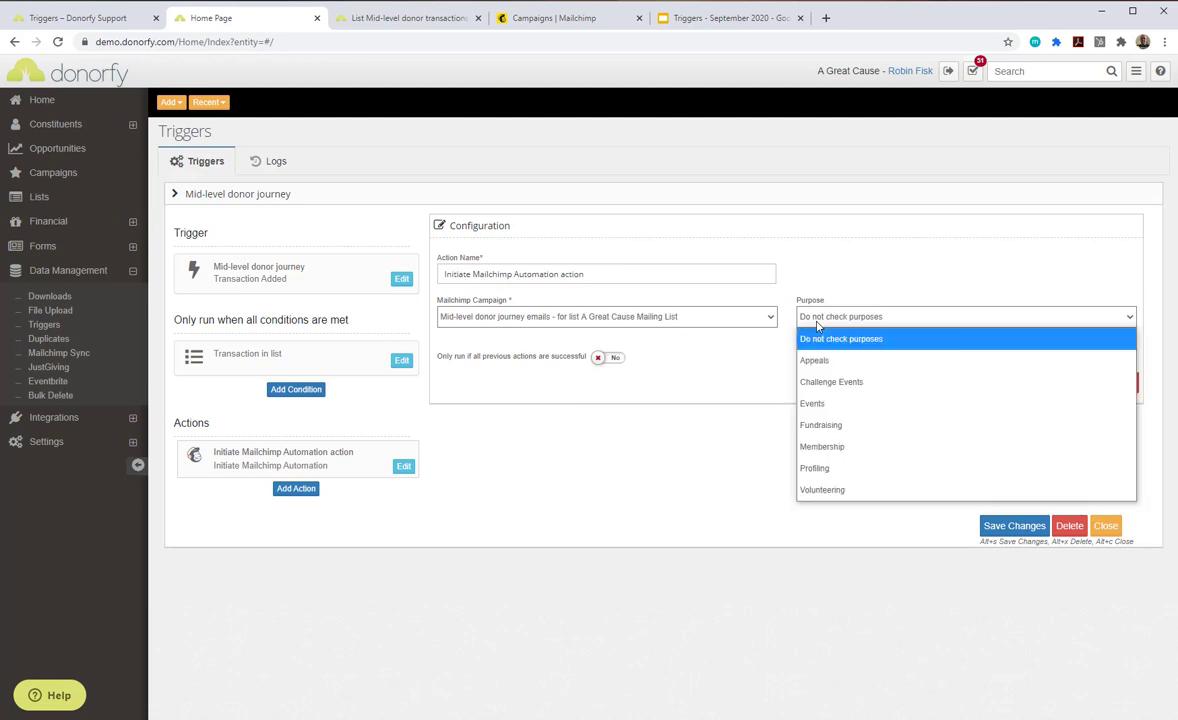
{"action": "left_click", "coordinate": [748, 391]}
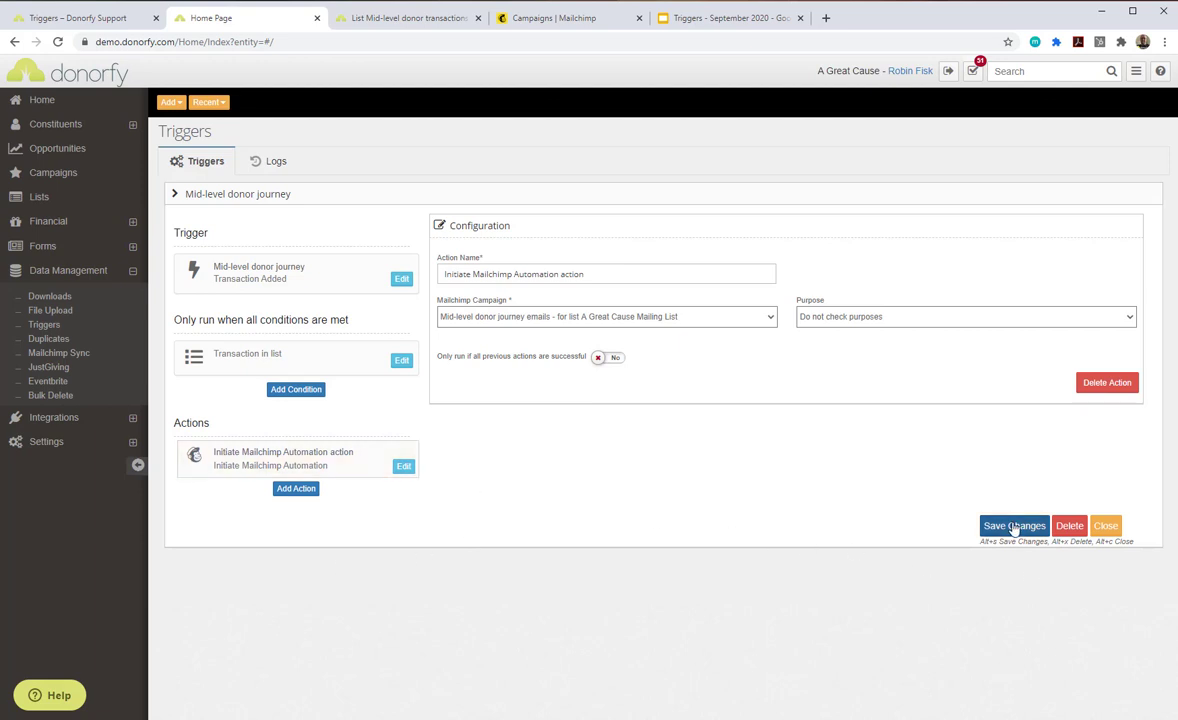
{"action": "left_click", "coordinate": [1106, 527]}
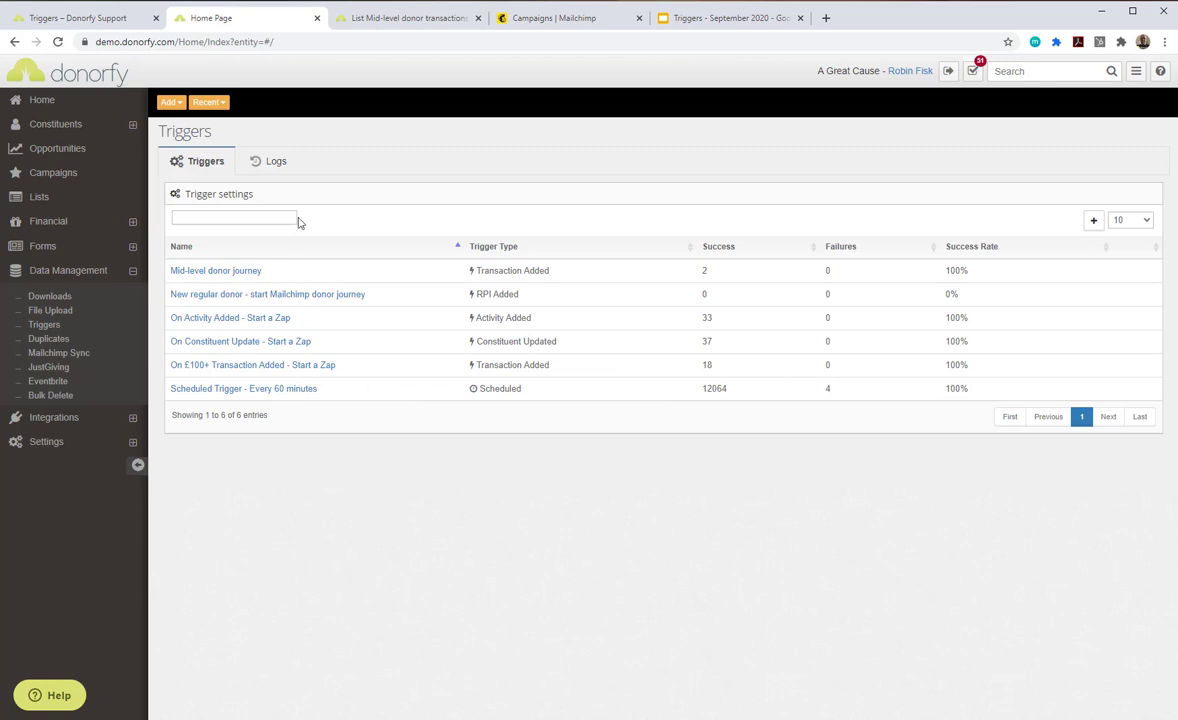
Step: Open the trigger history logs and show 50 entries per page
{"action": "left_click", "coordinate": [270, 164]}
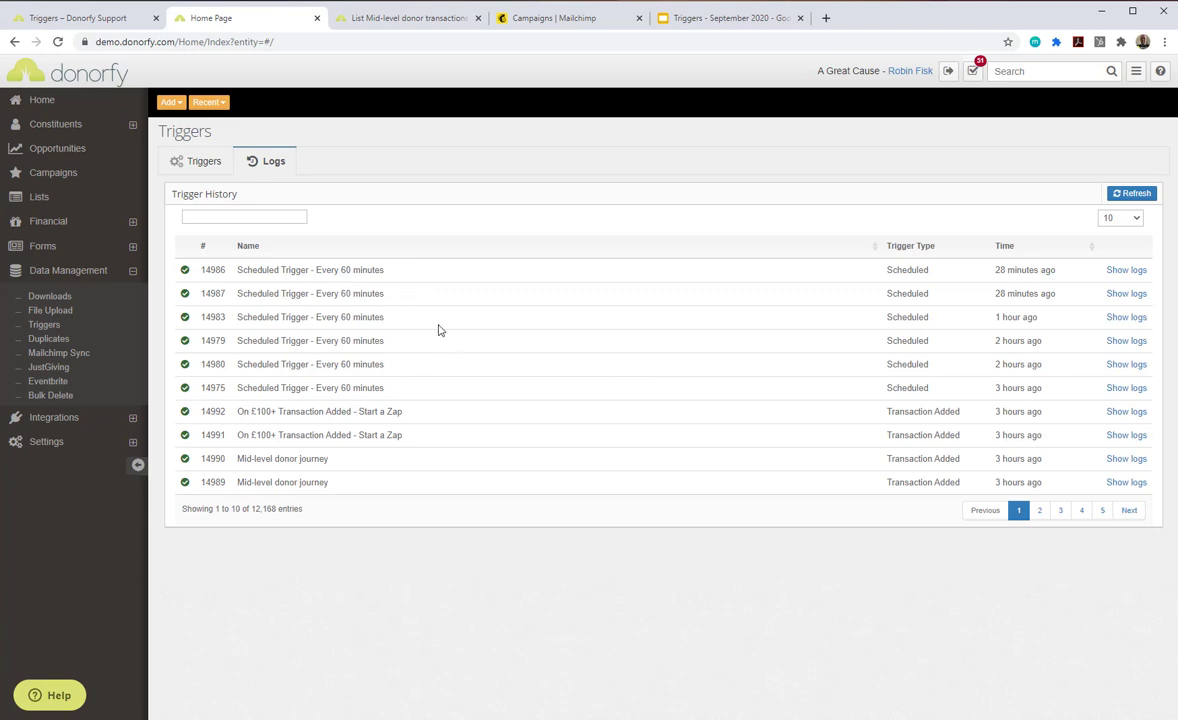
{"action": "left_click", "coordinate": [1110, 219]}
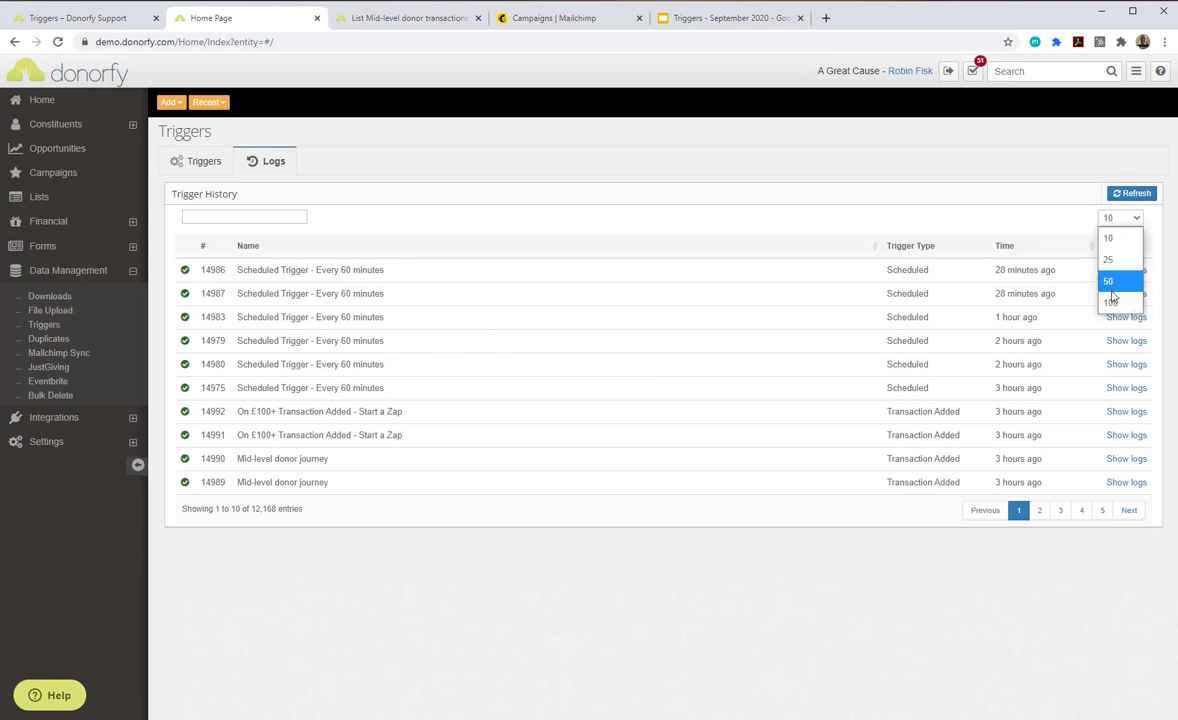
{"action": "left_click", "coordinate": [1120, 280]}
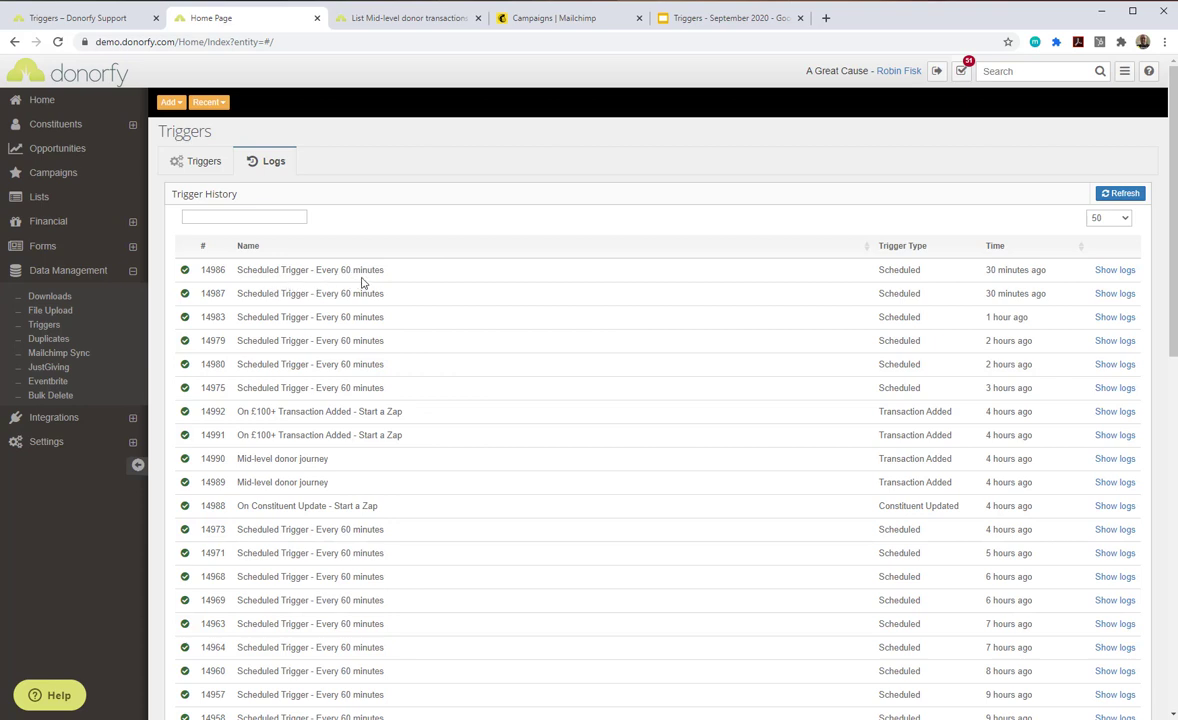
Step: Find the Mid-level donor journey runs in the trigger history and expand the log details of entry 14989
{"action": "mouse_move", "coordinate": [996, 272]}
{"action": "left_click_drag", "start_coordinate": [239, 460], "coordinate": [334, 470]}
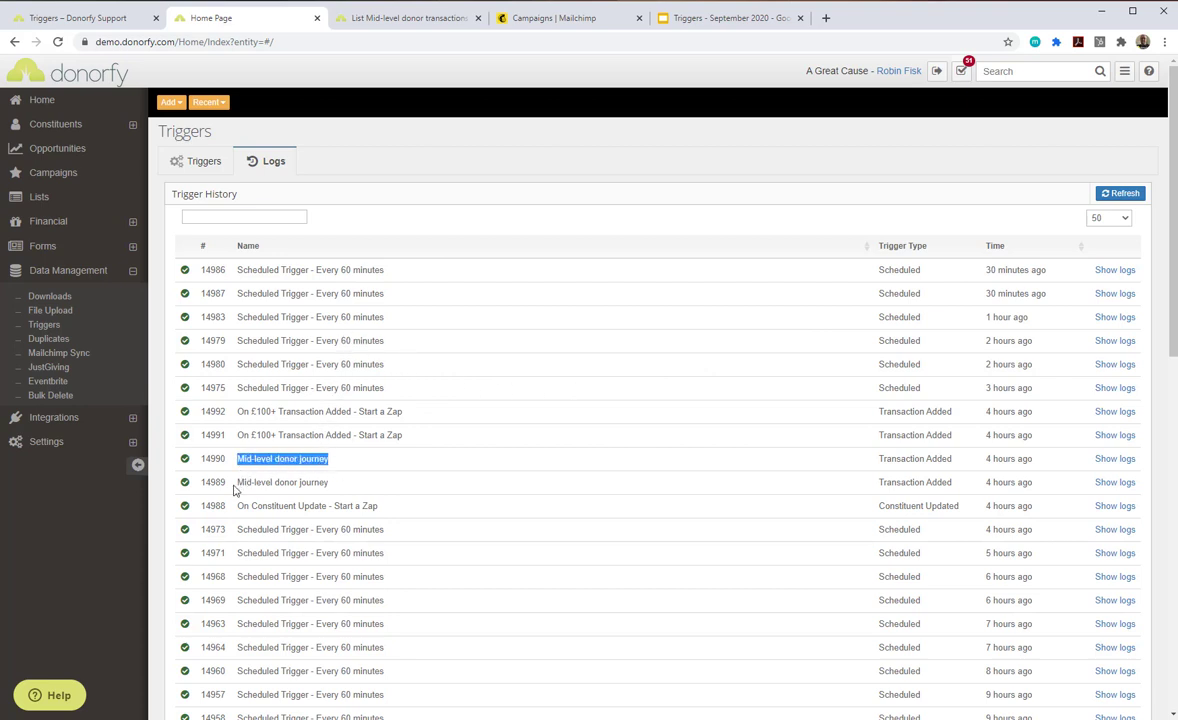
{"action": "left_click_drag", "start_coordinate": [235, 490], "coordinate": [330, 488]}
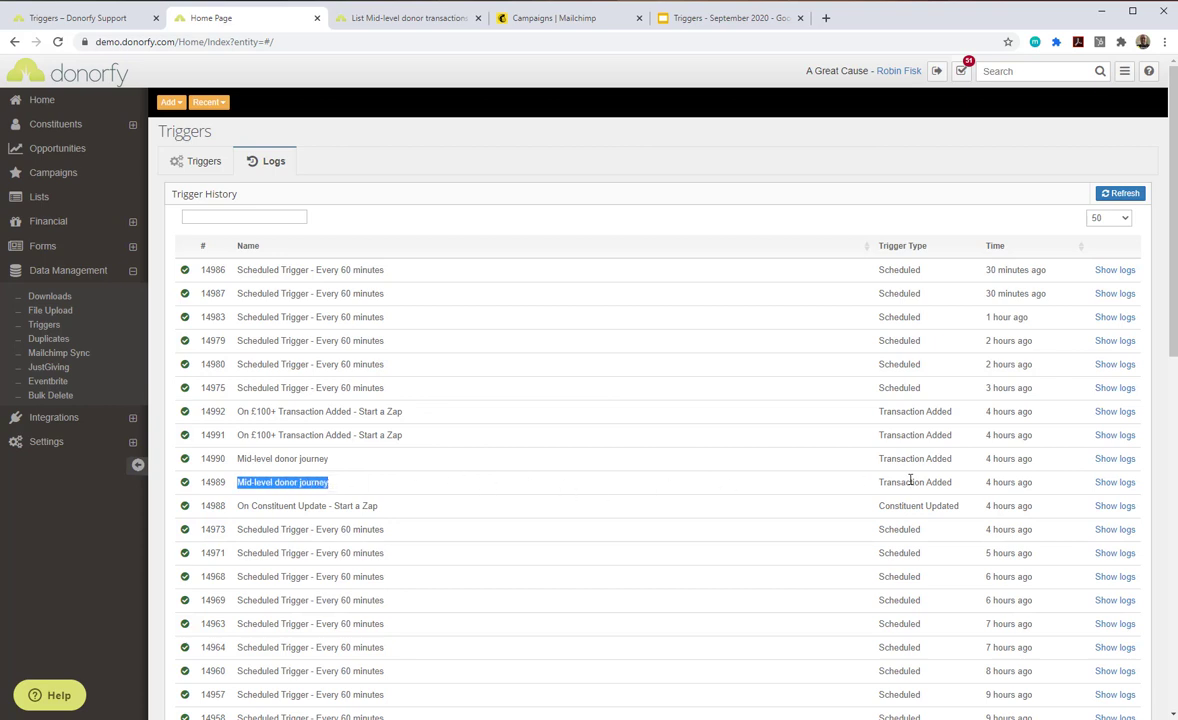
{"action": "left_click", "coordinate": [1112, 484]}
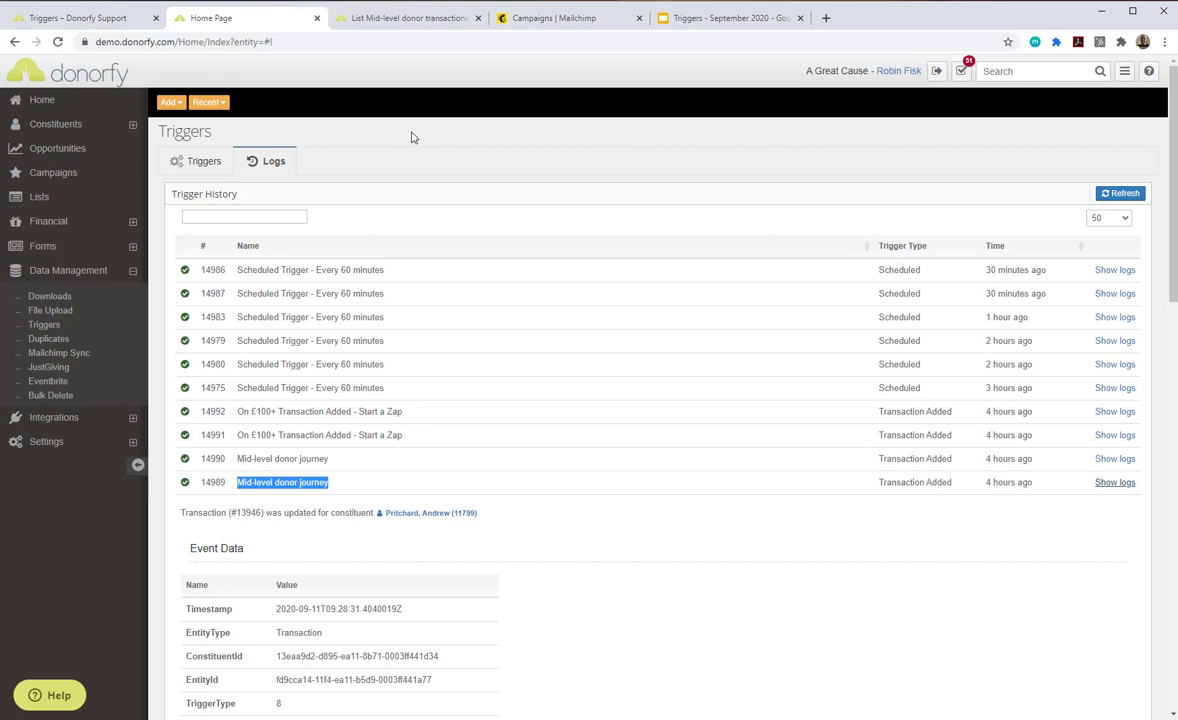
Step: Switch to the Google Slides presentation and advance to Step 4, revealing the points up to adding a test donation
{"action": "left_click", "coordinate": [700, 17]}
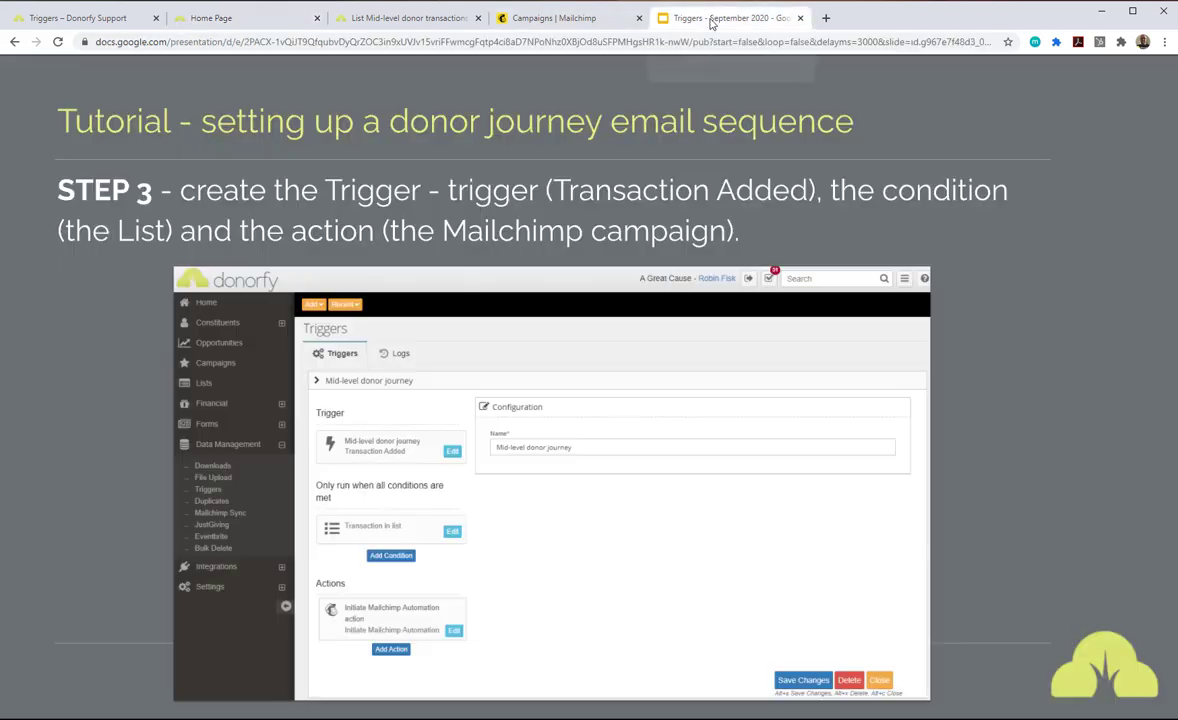
{"action": "left_click", "coordinate": [150, 324]}
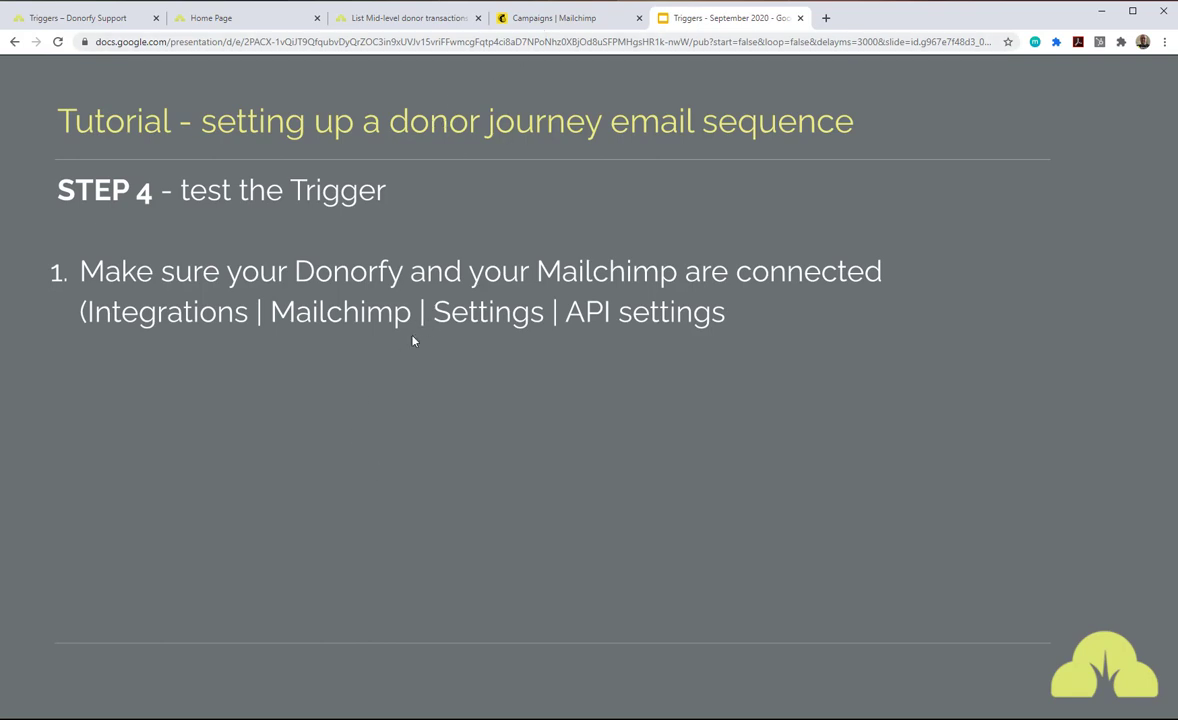
{"action": "left_click", "coordinate": [397, 390]}
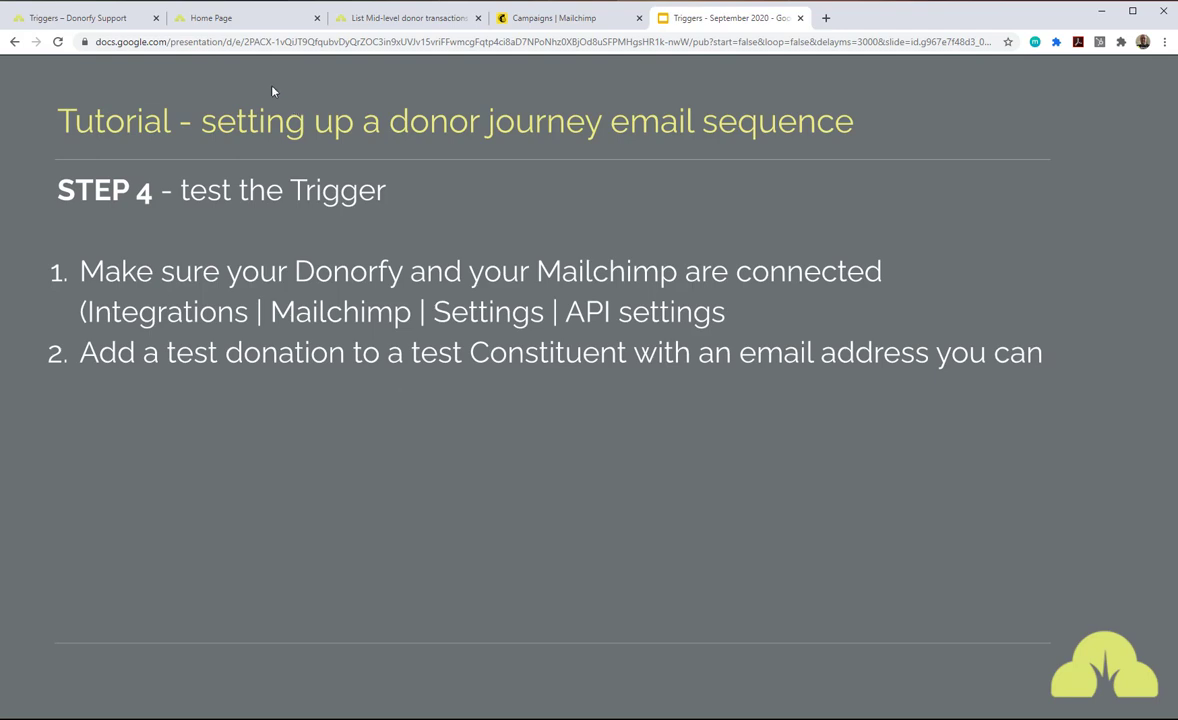
Step: Switch to Donorfy, open the first recently accessed constituent and examine the 11 September 2020 donation on the timeline
{"action": "left_click", "coordinate": [210, 19]}
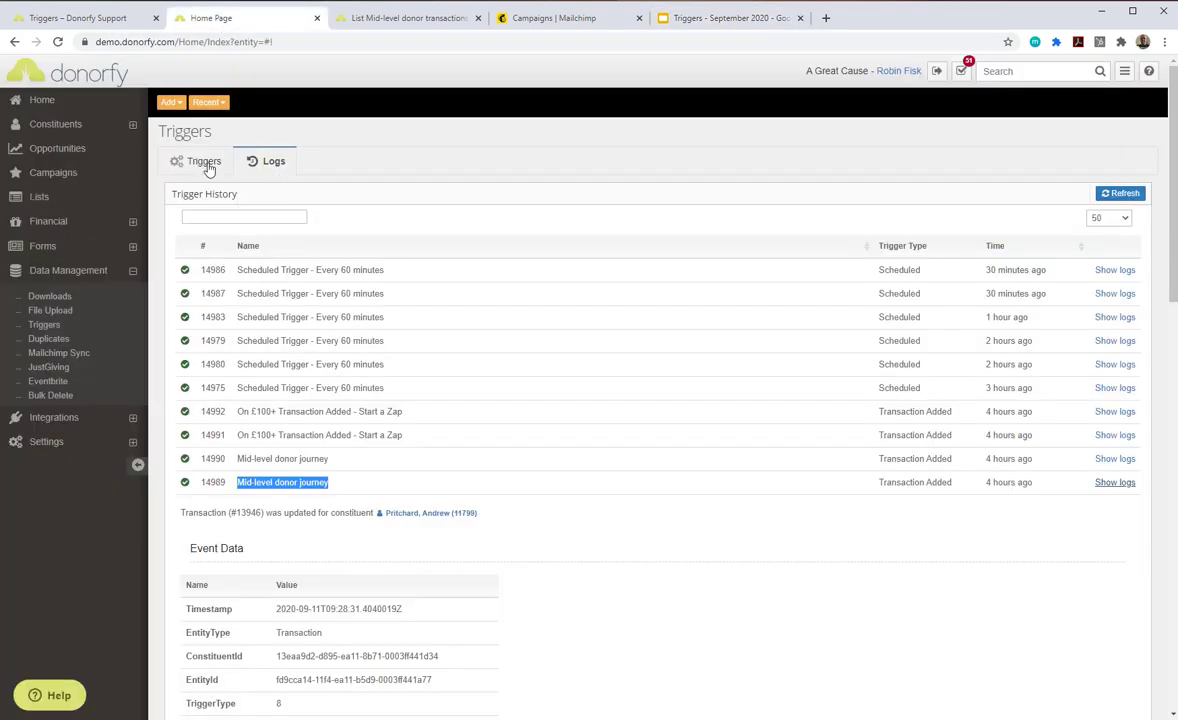
{"action": "left_click", "coordinate": [207, 102]}
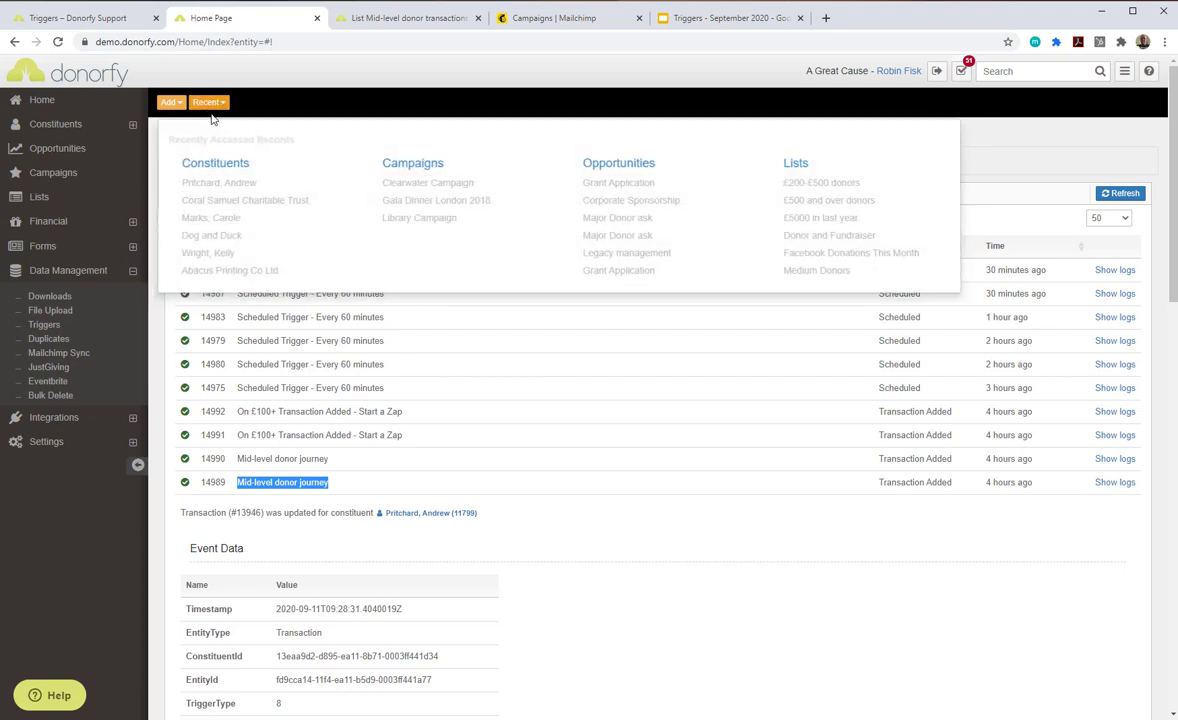
{"action": "left_click", "coordinate": [199, 183]}
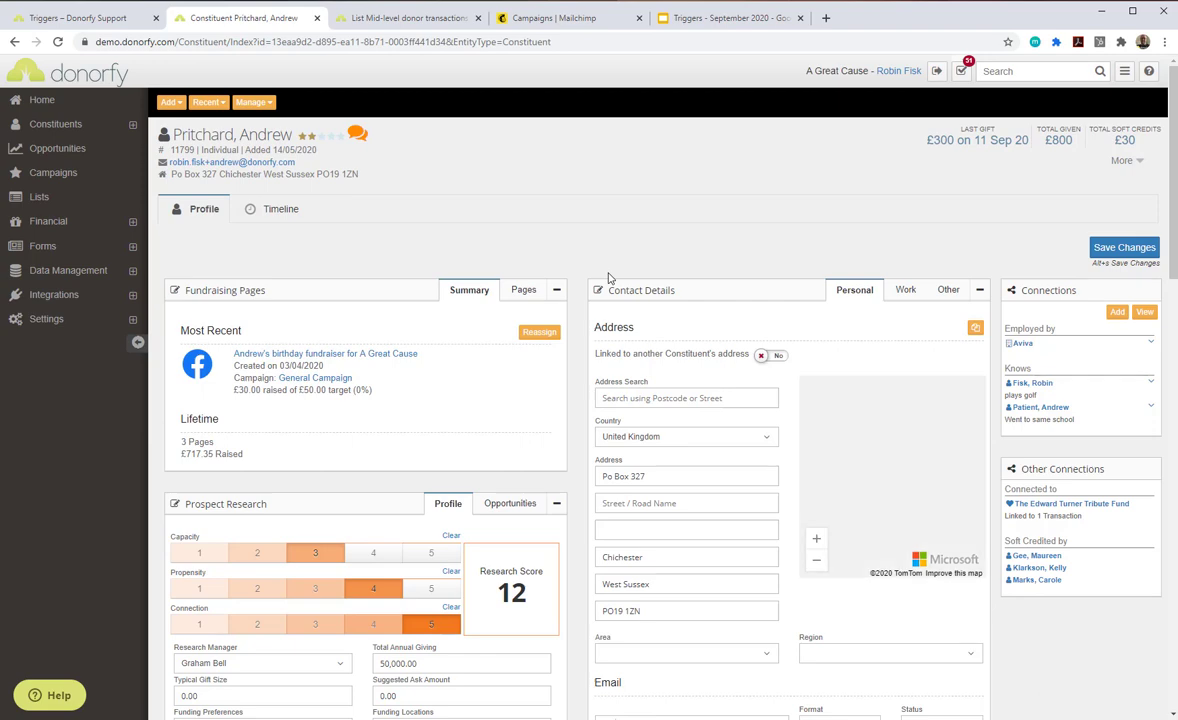
{"action": "left_click", "coordinate": [284, 210]}
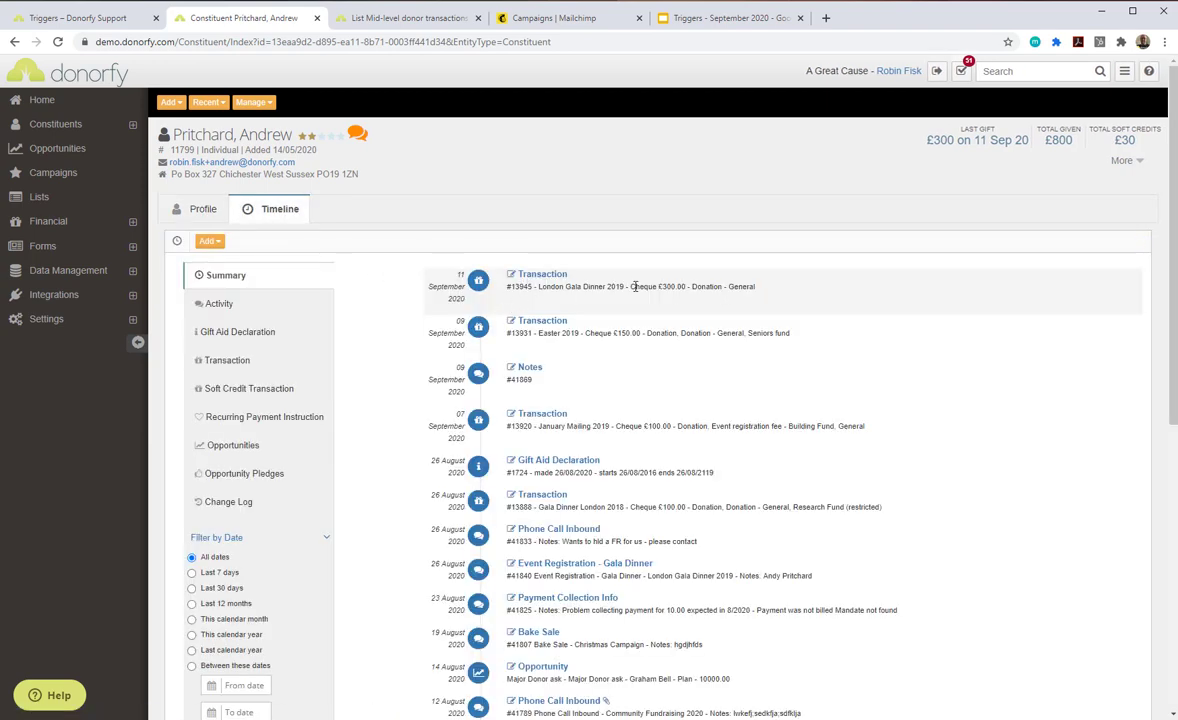
{"action": "left_click_drag", "start_coordinate": [645, 287], "coordinate": [697, 287]}
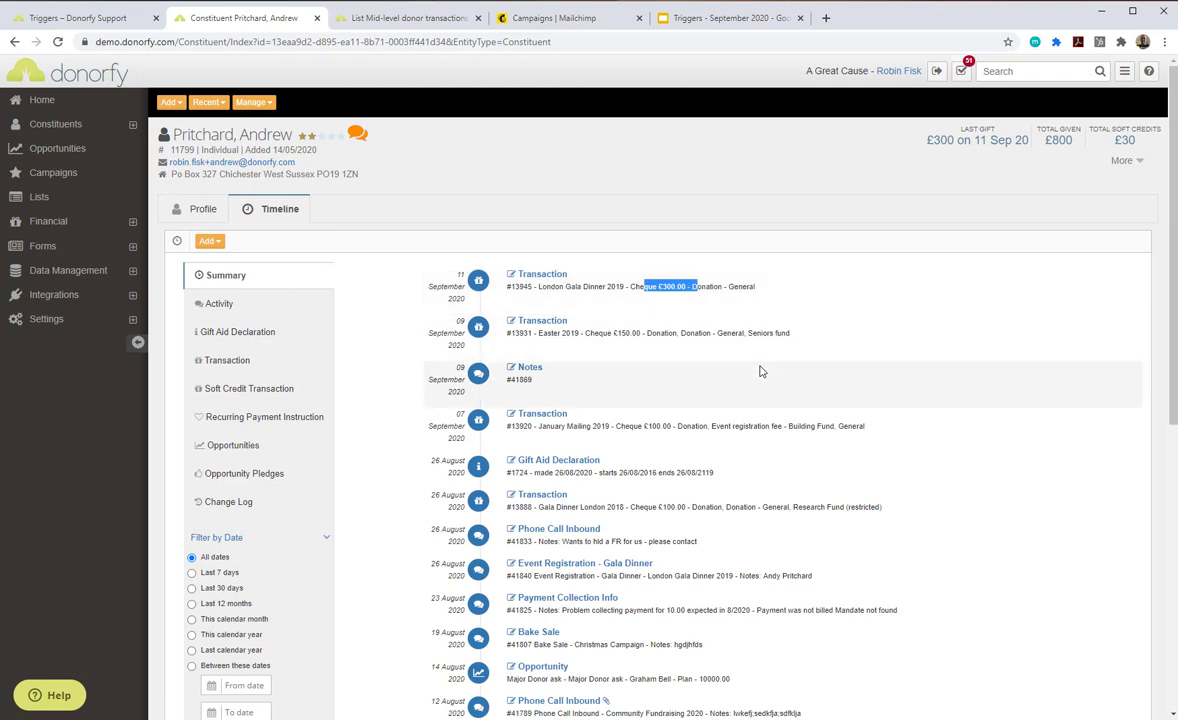
{"action": "left_click", "coordinate": [799, 292]}
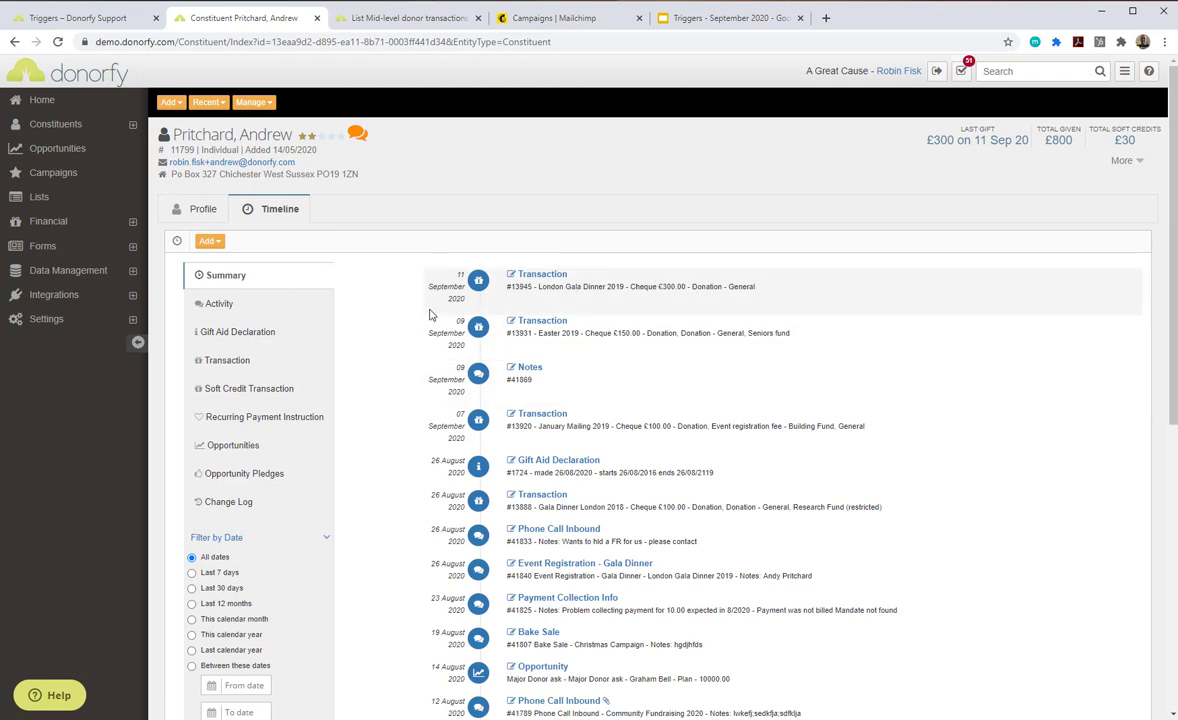
Step: Return to the Google Slides presentation and reveal the Step 4 points on reviewing the Trigger Logs and checking the inbox
{"action": "left_click", "coordinate": [725, 18]}
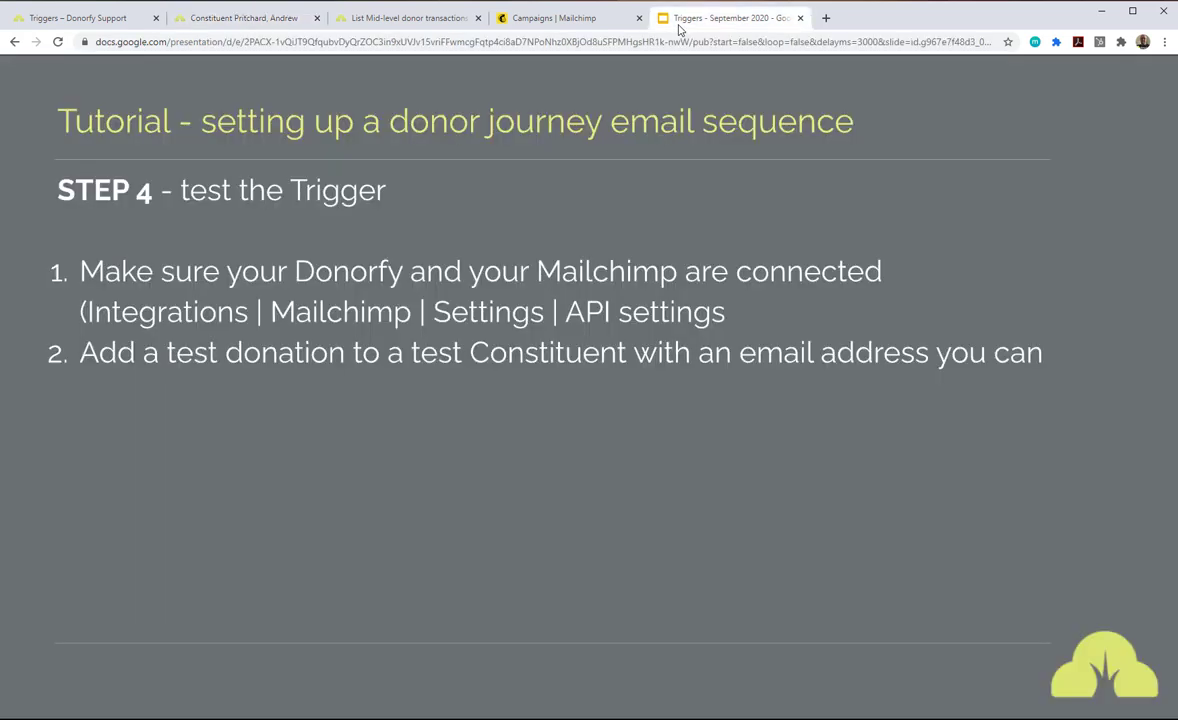
{"action": "left_click", "coordinate": [160, 410]}
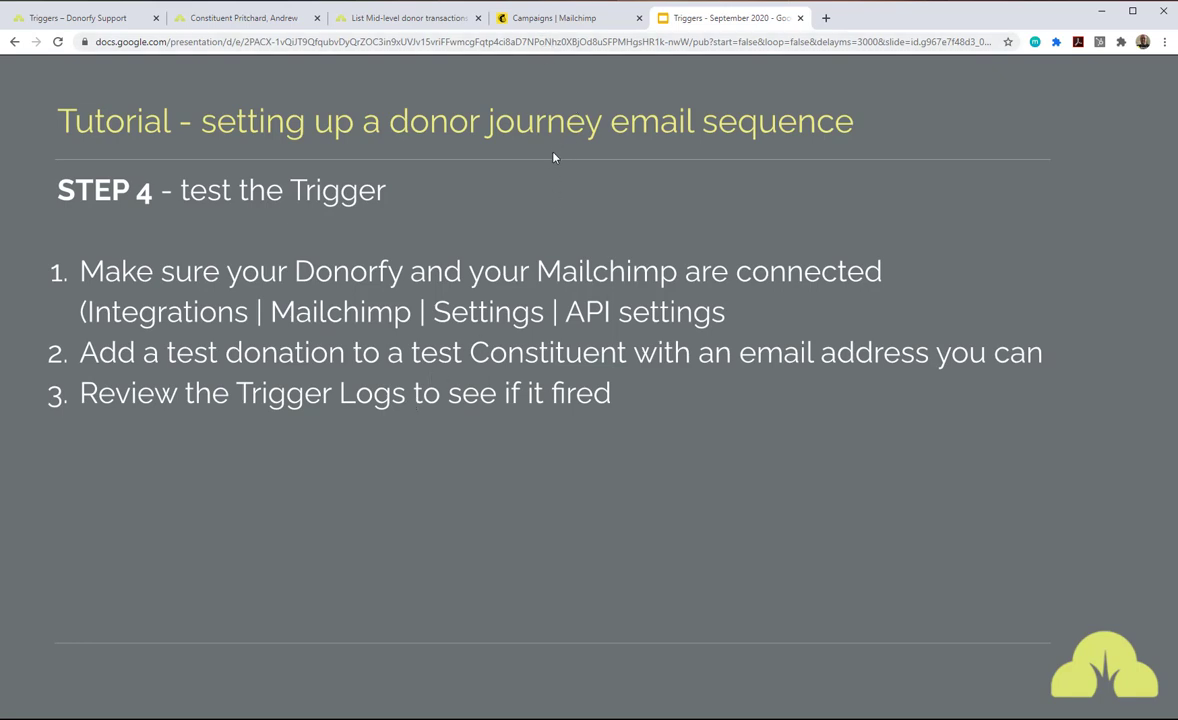
{"action": "left_click", "coordinate": [522, 410]}
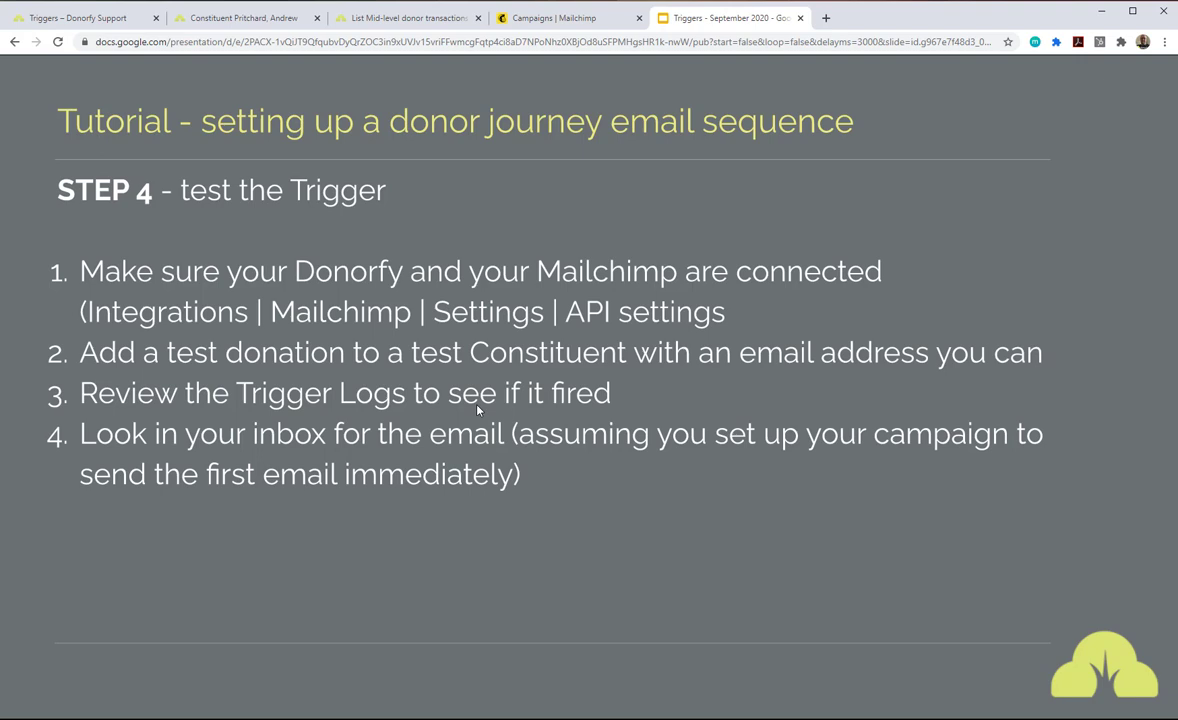
Step: Switch to Mailchimp, open the report for the Mid-level donor journey emails and return to the campaigns list
{"action": "left_click", "coordinate": [530, 19]}
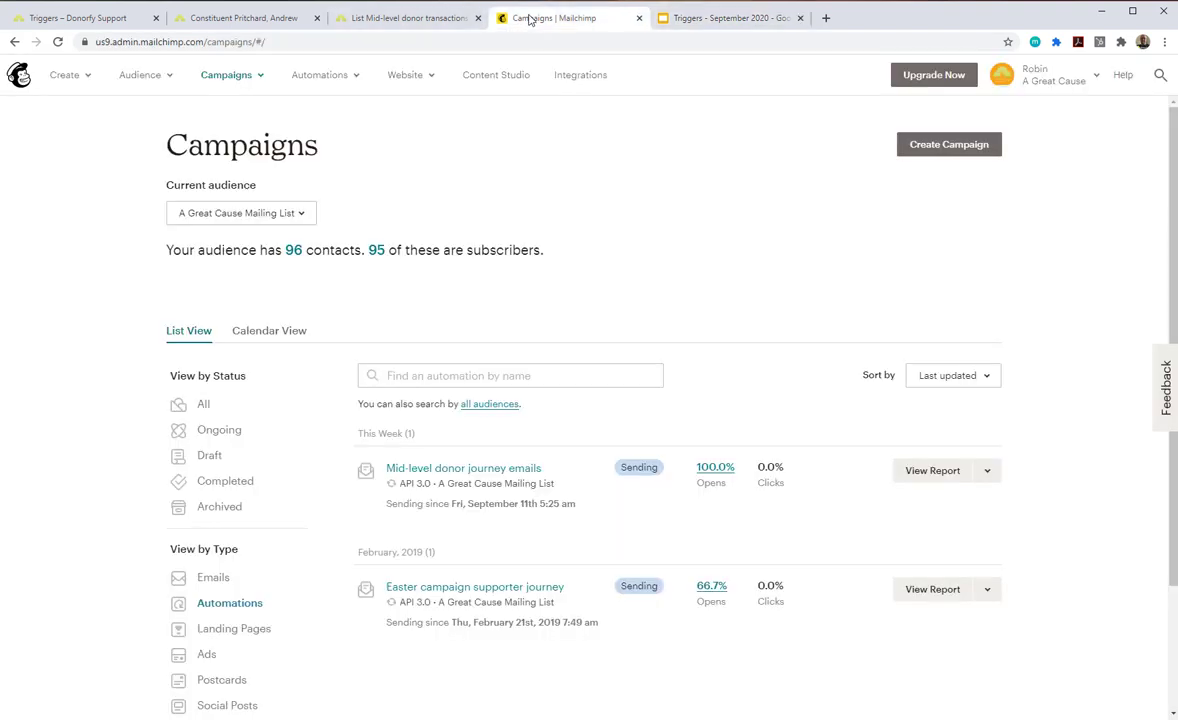
{"action": "left_click", "coordinate": [421, 469]}
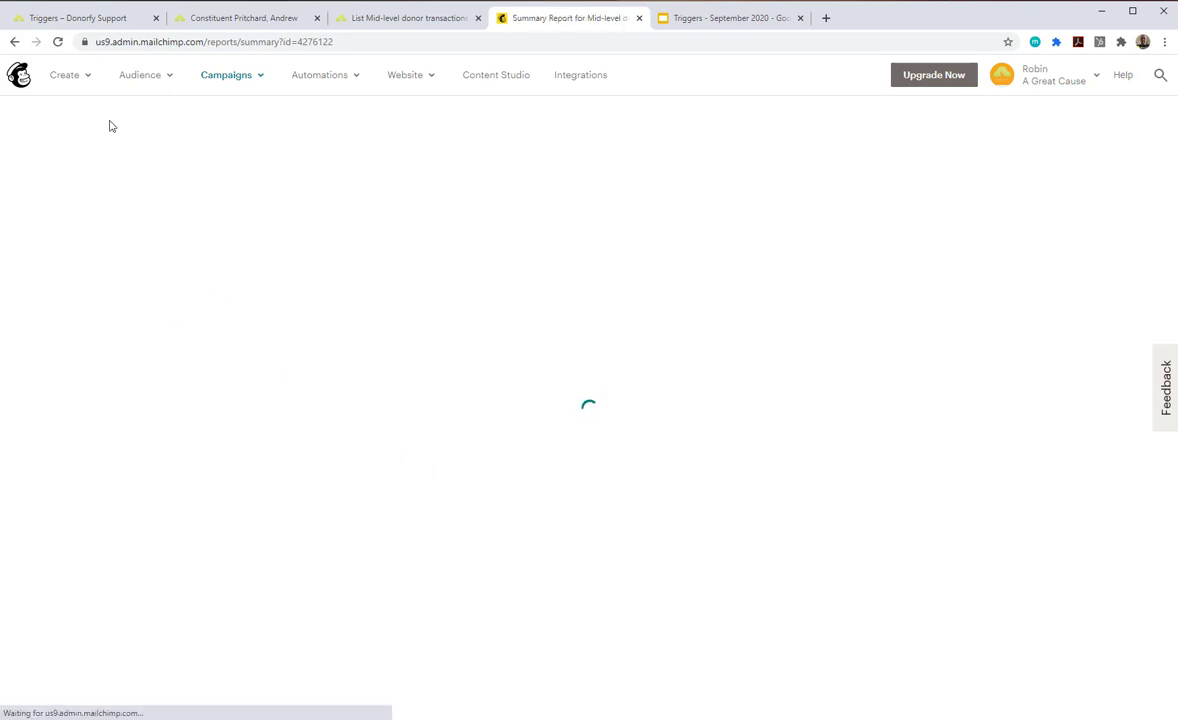
{"action": "left_click", "coordinate": [15, 41]}
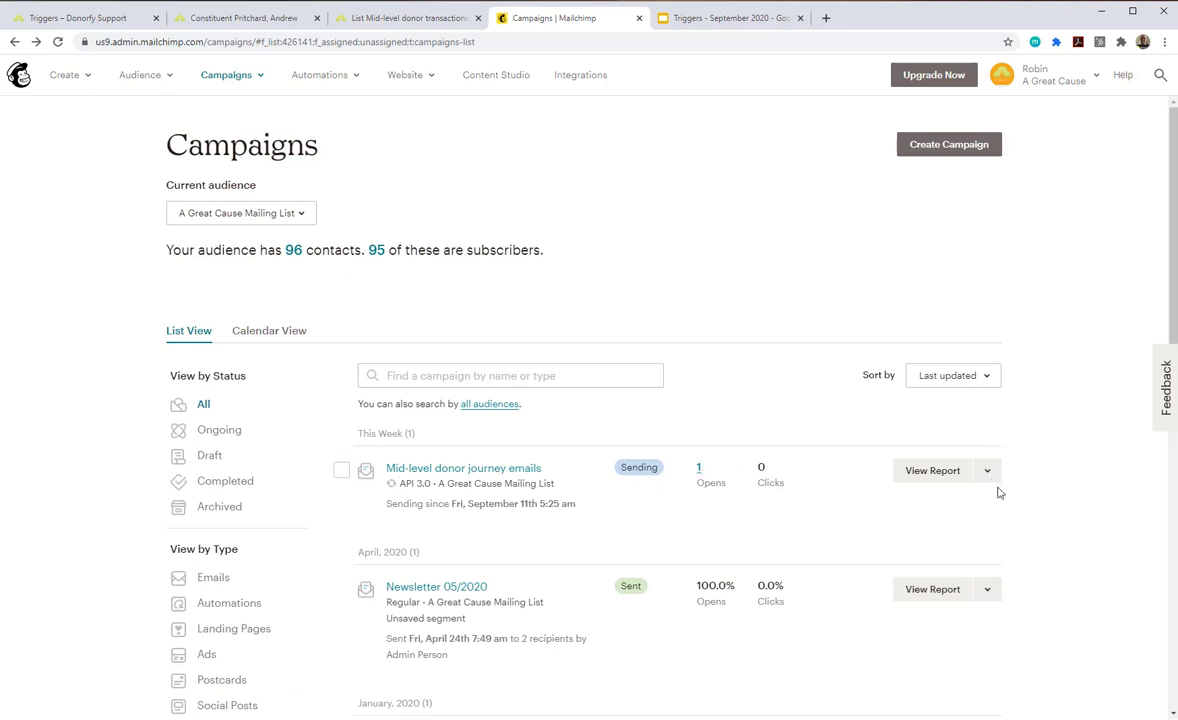
Step: Open the Mid-level donor journey emails automation for editing, examine its workflow settings and return to the campaigns list
{"action": "left_click", "coordinate": [987, 471]}
{"action": "left_click", "coordinate": [945, 500]}
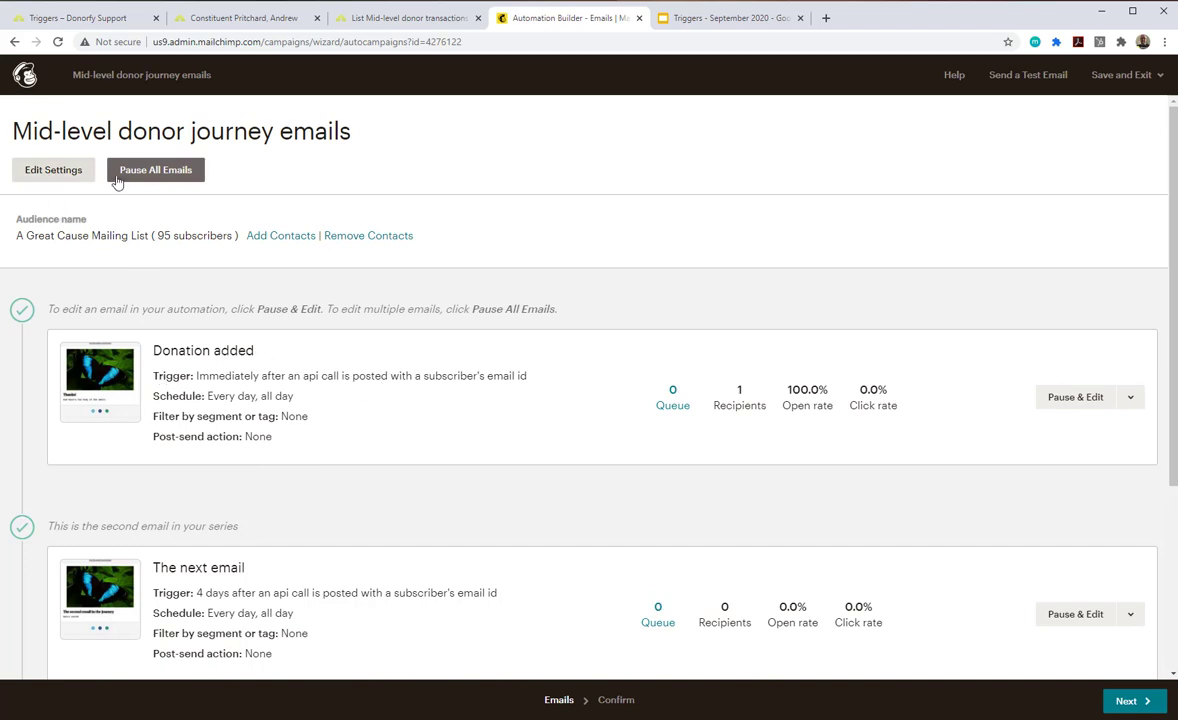
{"action": "left_click", "coordinate": [56, 170]}
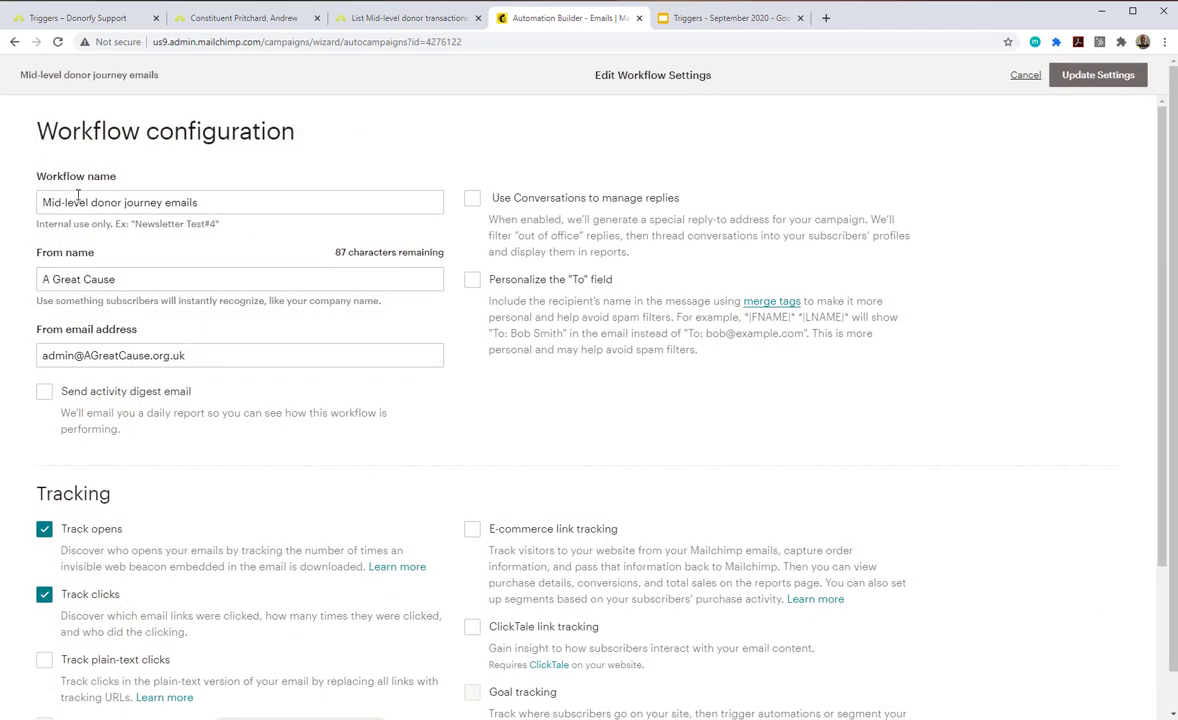
{"action": "scroll", "coordinate": [197, 337], "scroll_direction": "down", "scroll_amount": 3}
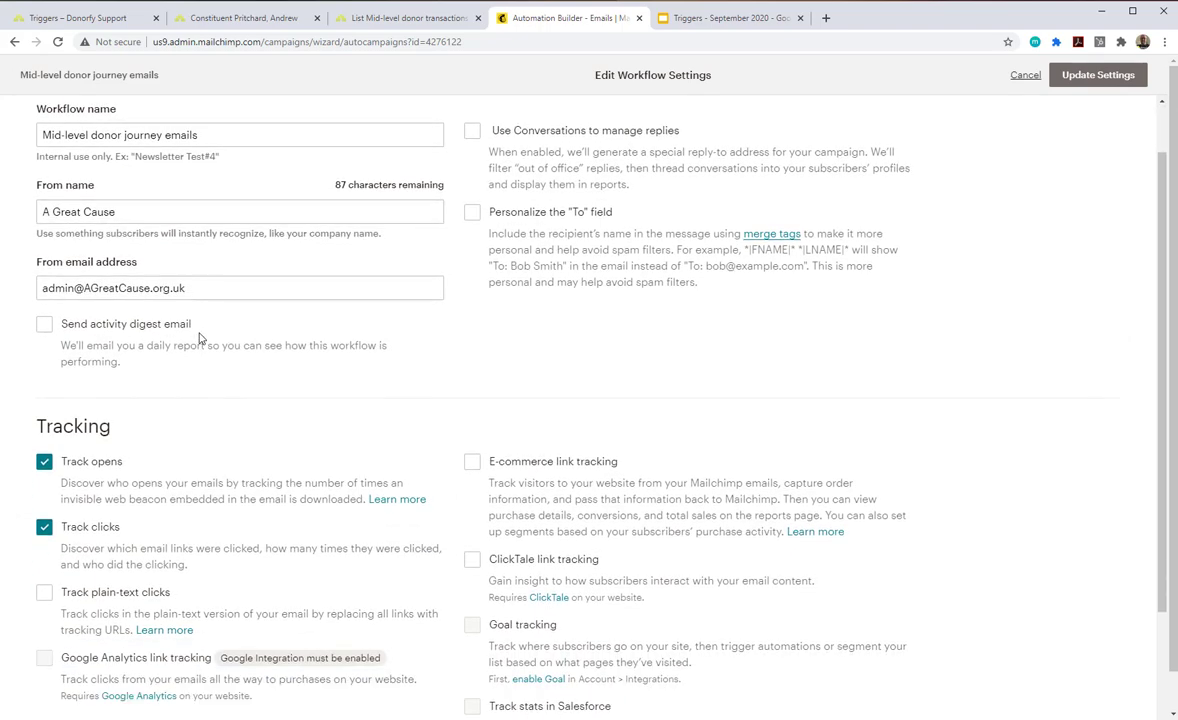
{"action": "scroll", "coordinate": [197, 337], "scroll_direction": "up", "scroll_amount": 3}
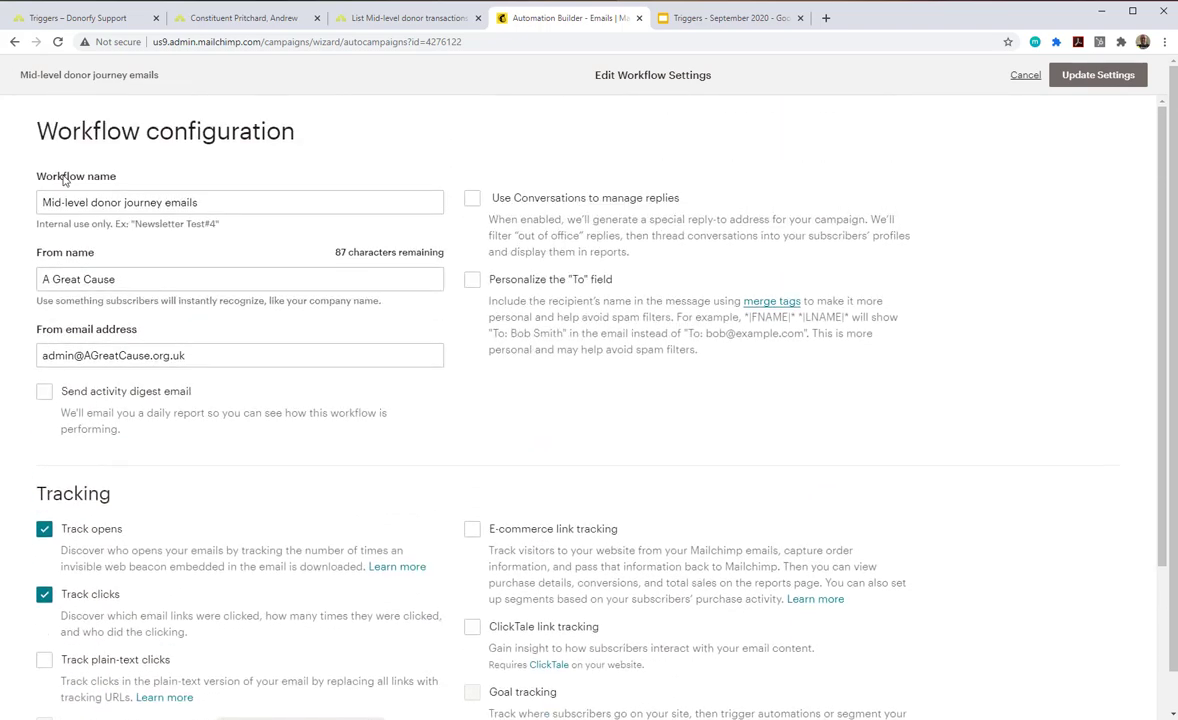
{"action": "left_click", "coordinate": [15, 42]}
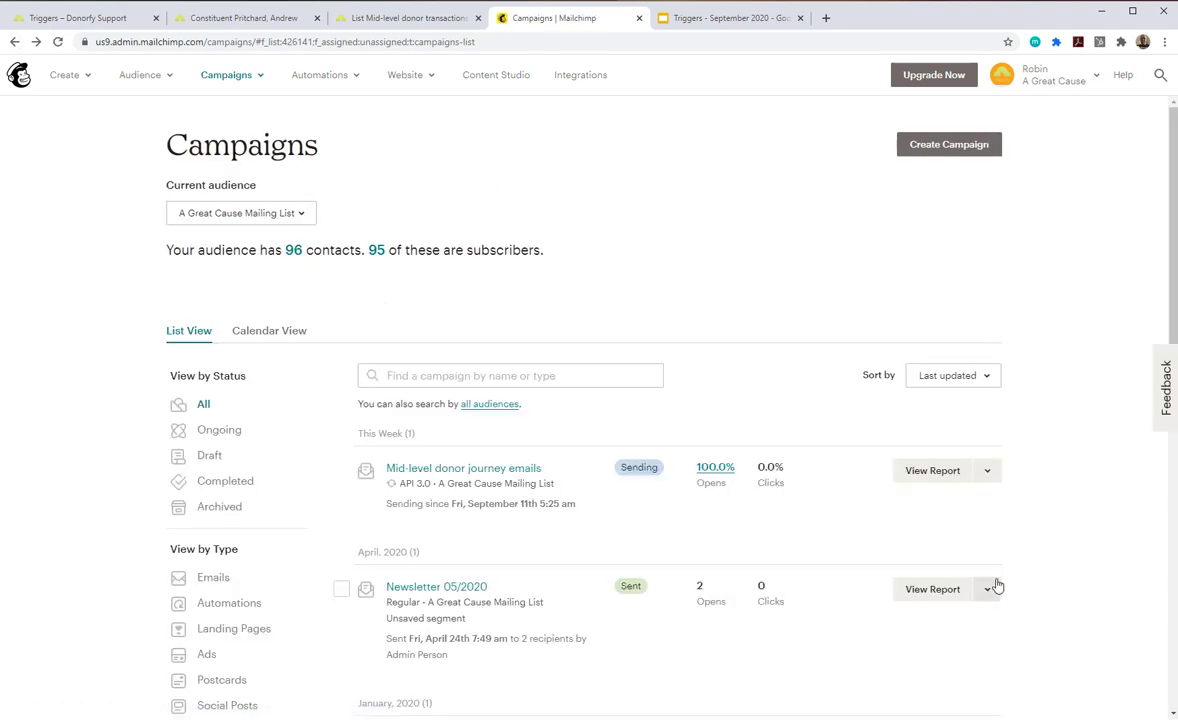
Step: Reopen the Mid-level donor journey emails automation to examine its email triggers and schedules, and switch back to the Google Slides presentation
{"action": "left_click", "coordinate": [989, 476]}
{"action": "left_click", "coordinate": [912, 504]}
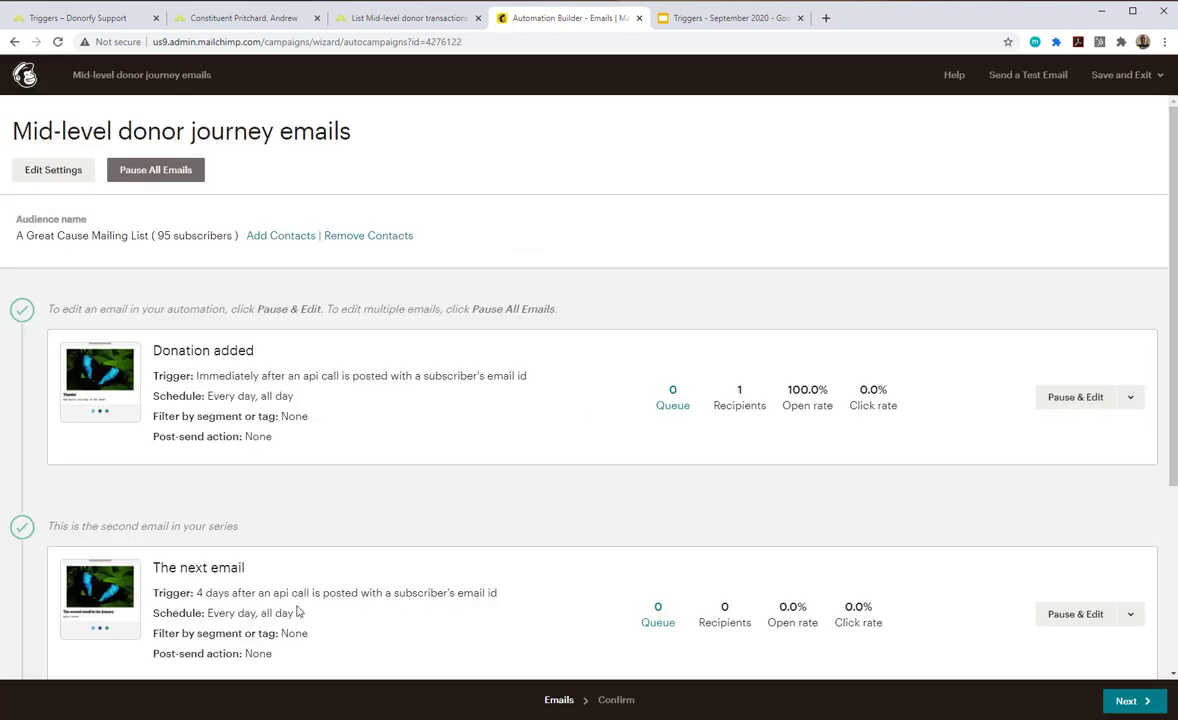
{"action": "left_click", "coordinate": [680, 20]}
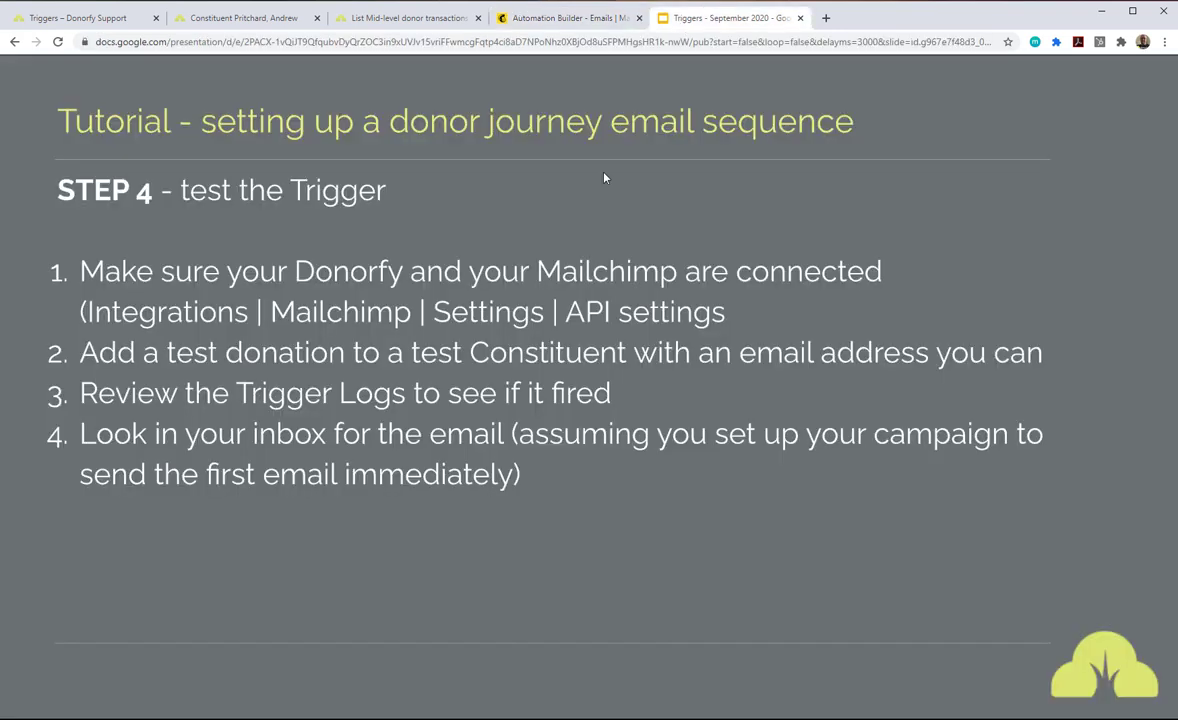